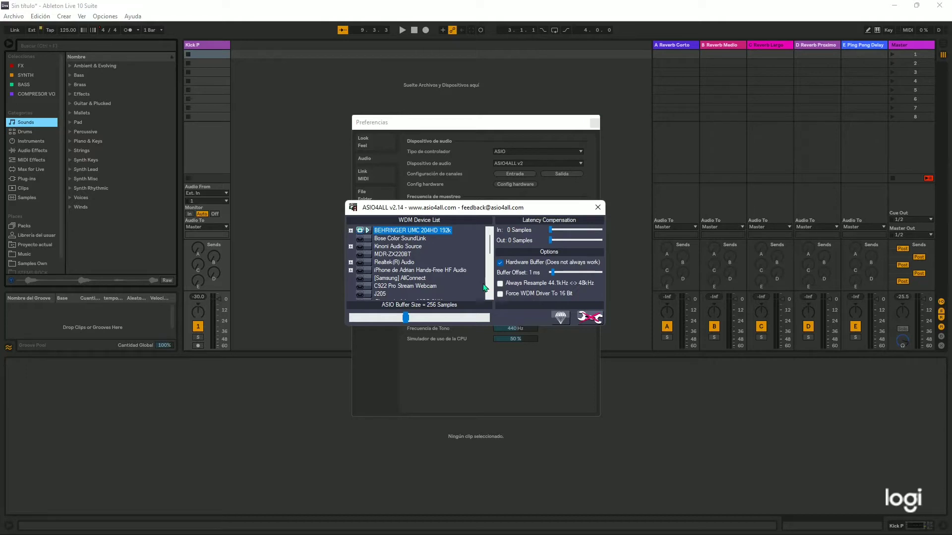
# Step: Examine the input and output channels of the BEHRINGER UMC 204HD 192k in the ASIO4ALL device list
pyautogui.click(350, 230)
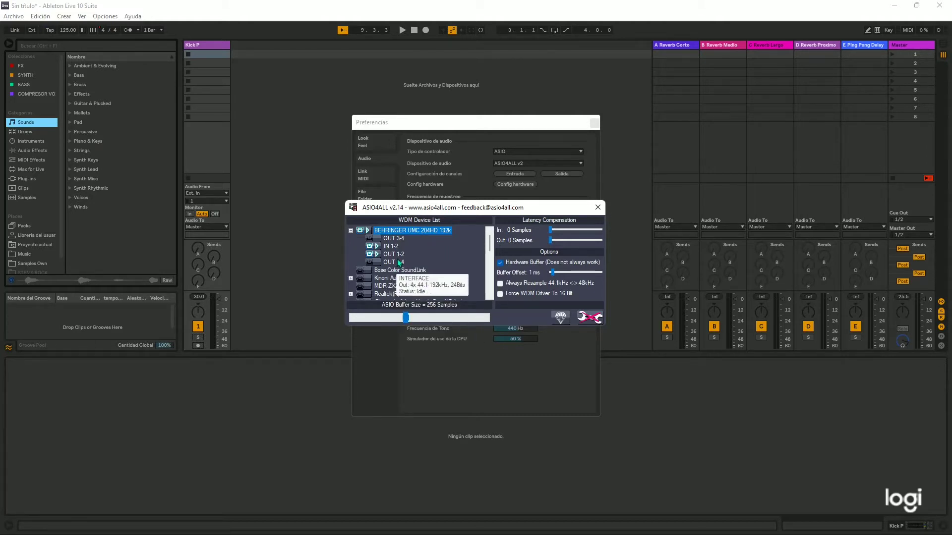
pyautogui.scroll(-3, 491, 248)
pyautogui.scroll(3, 491, 247)
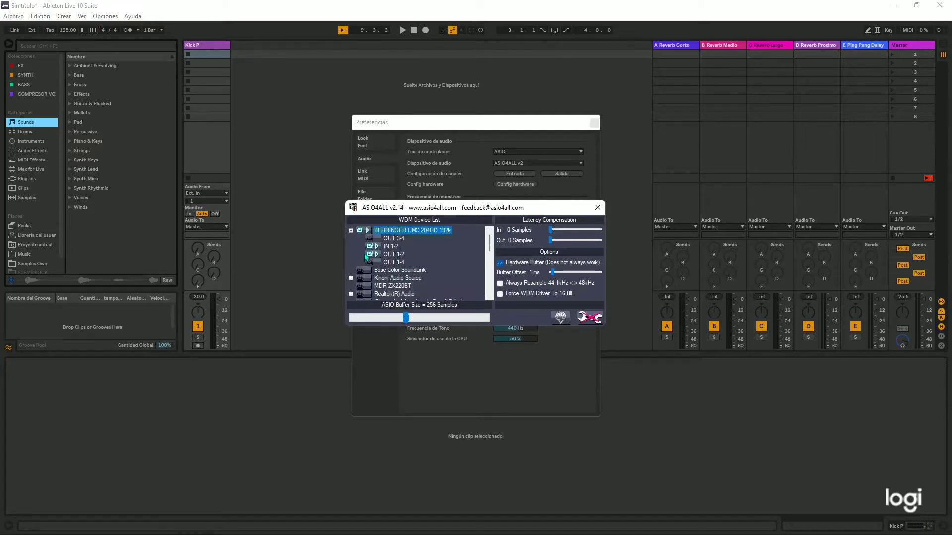
pyautogui.click(351, 230)
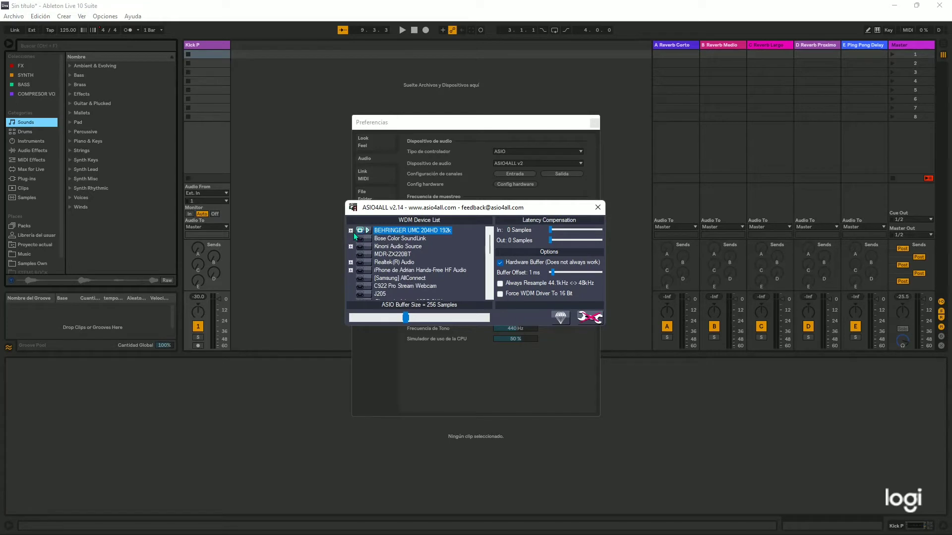
# Step: Examine the TR-8S and BEHRINGER channels in the ASIO4ALL device list, hide the advanced options and close the driver window
pyautogui.scroll(-8, 490, 278)
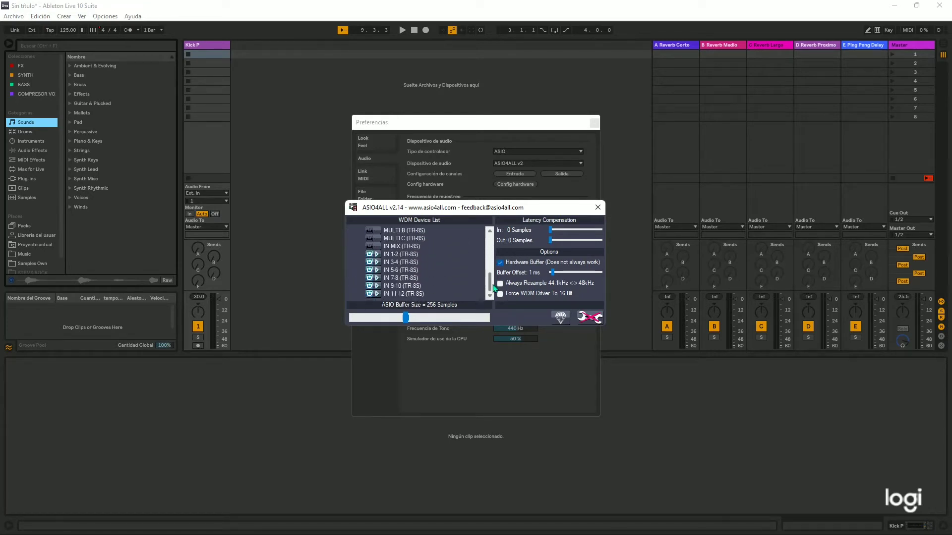
pyautogui.scroll(3, 397, 263)
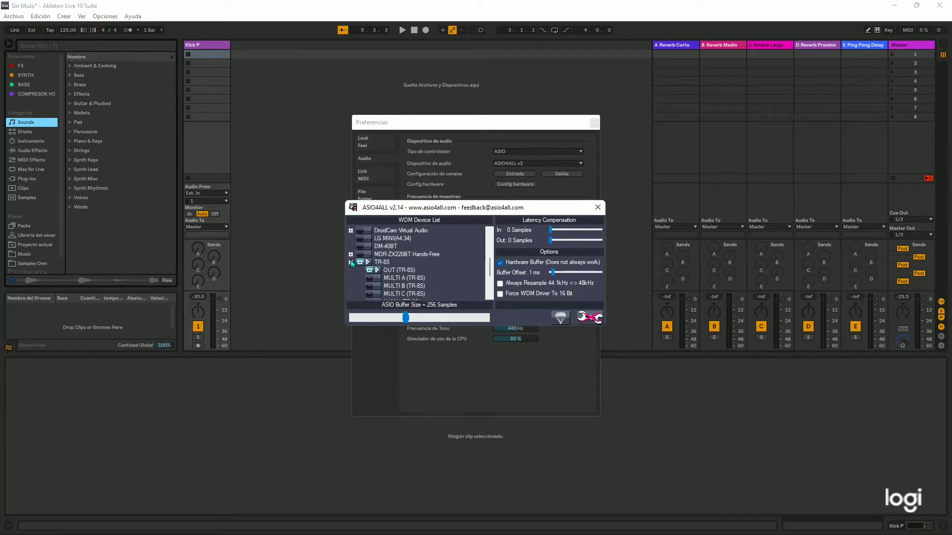
pyautogui.click(351, 263)
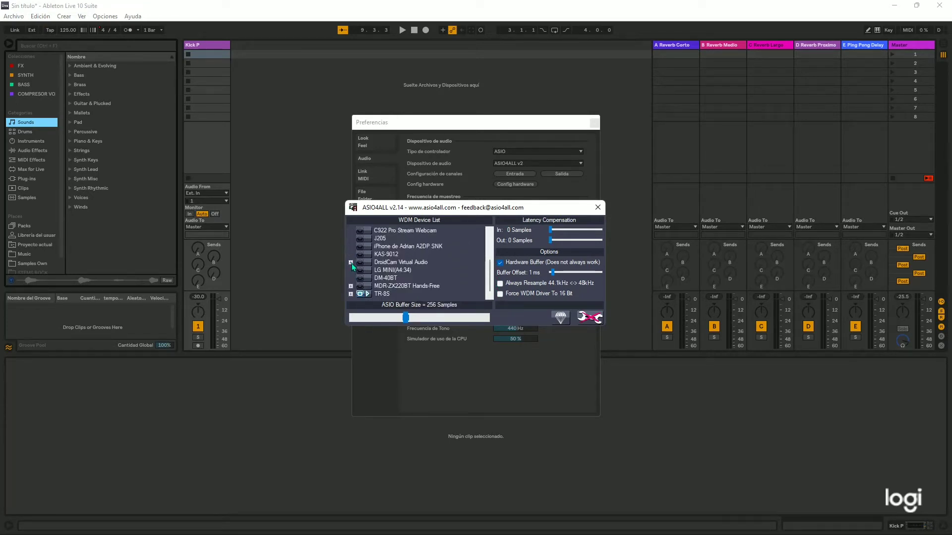
pyautogui.click(351, 295)
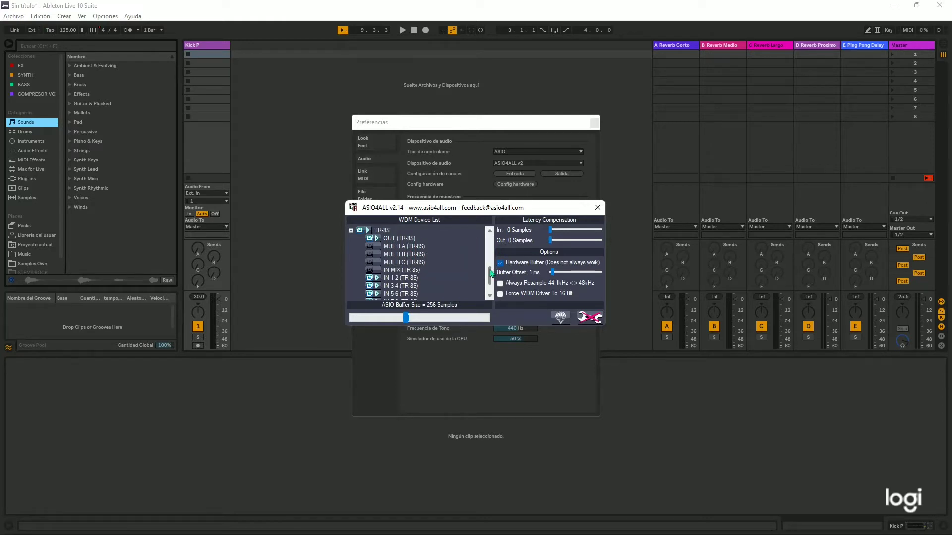
pyautogui.moveTo(491, 272); pyautogui.dragTo(494, 283)
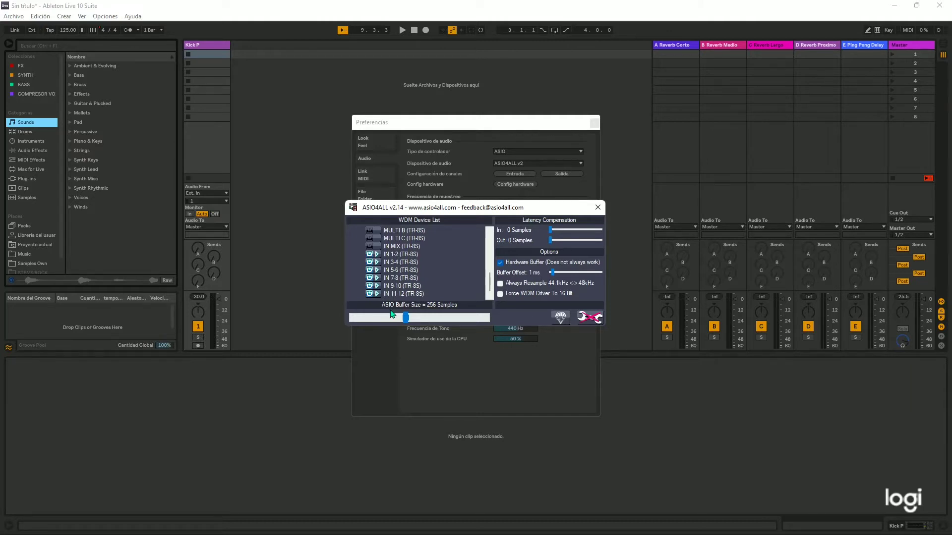
pyautogui.scroll(6, 390, 287)
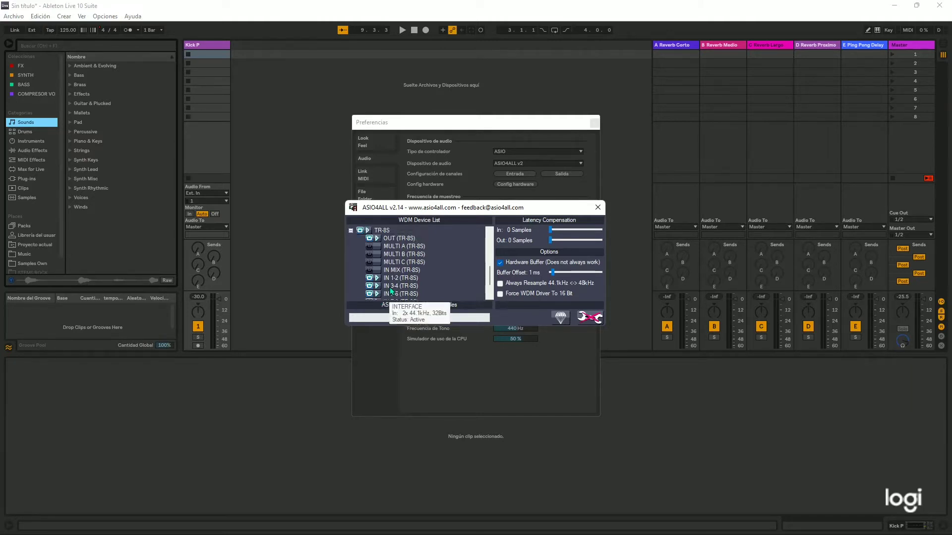
pyautogui.click(351, 230)
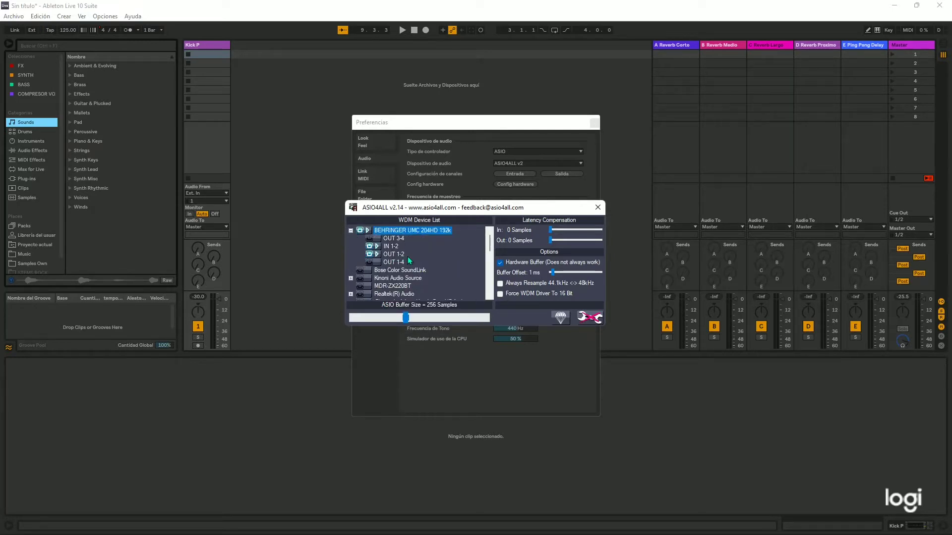
pyautogui.scroll(-5, 394, 248)
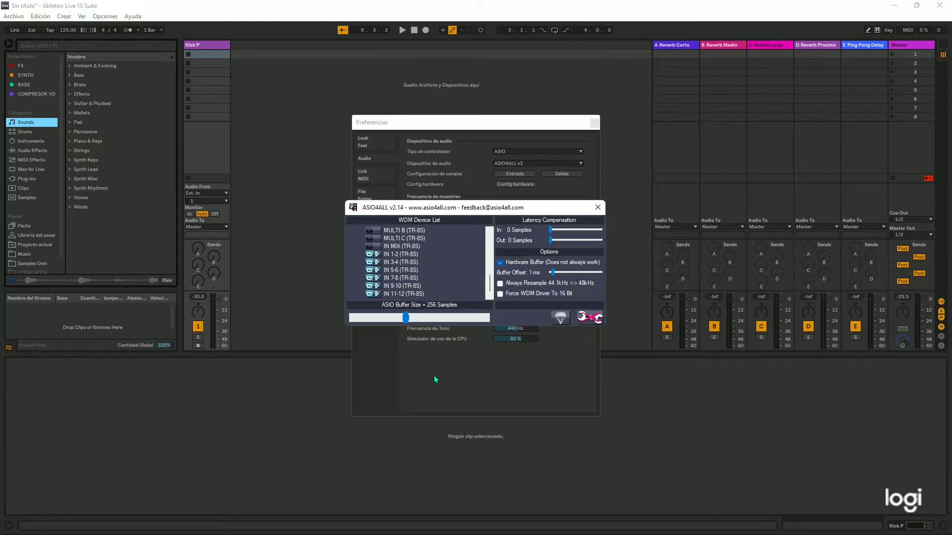
pyautogui.click(594, 323)
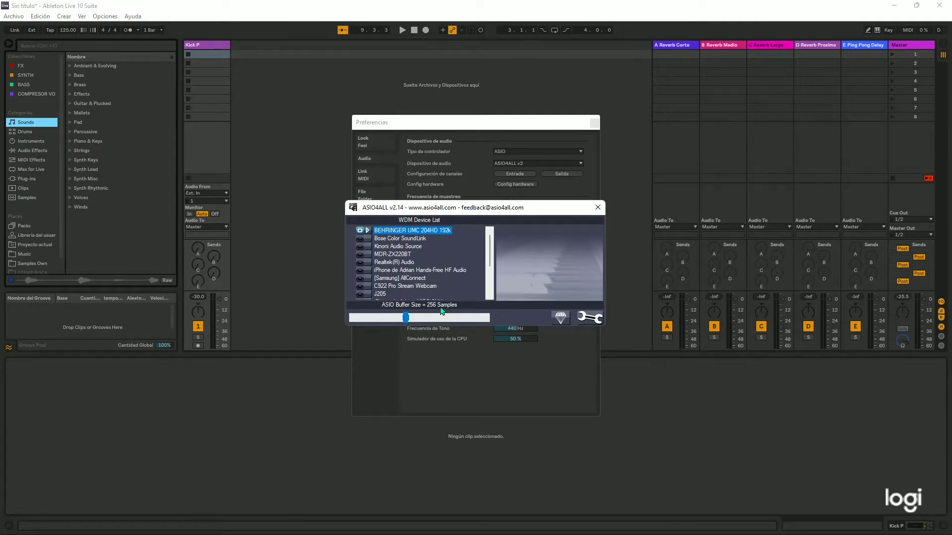
pyautogui.click(597, 207)
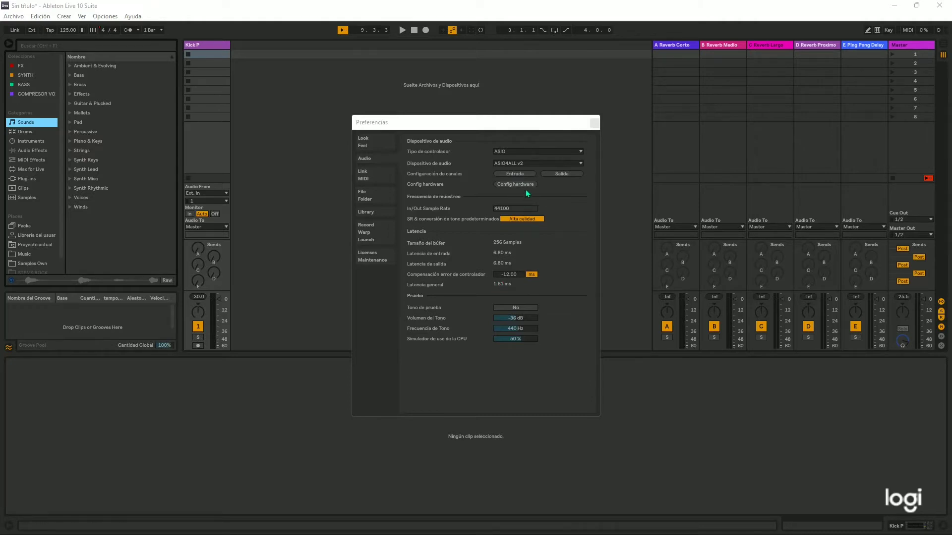
# Step: Review the mono and stereo channel pairs in the audio input and output configurations, accepting both as they are
pyautogui.click(527, 173)
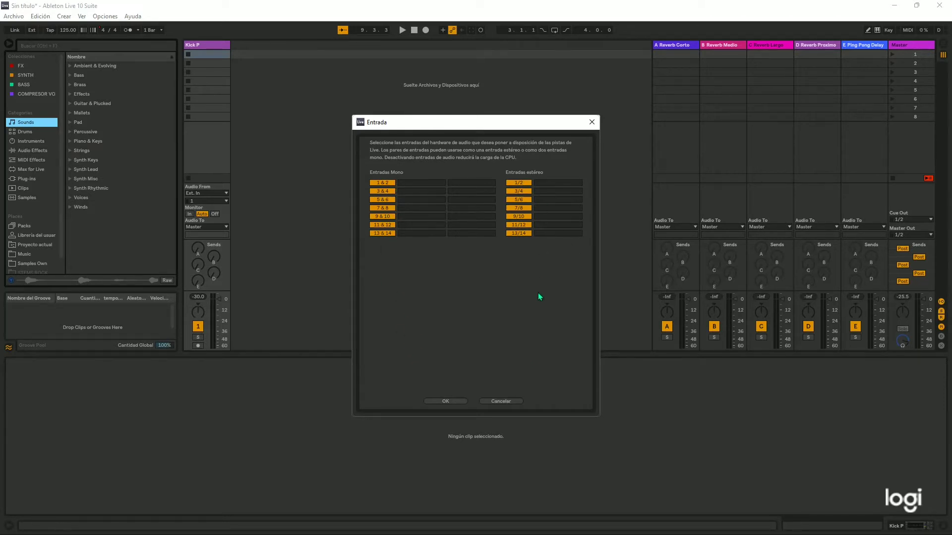
pyautogui.click(460, 401)
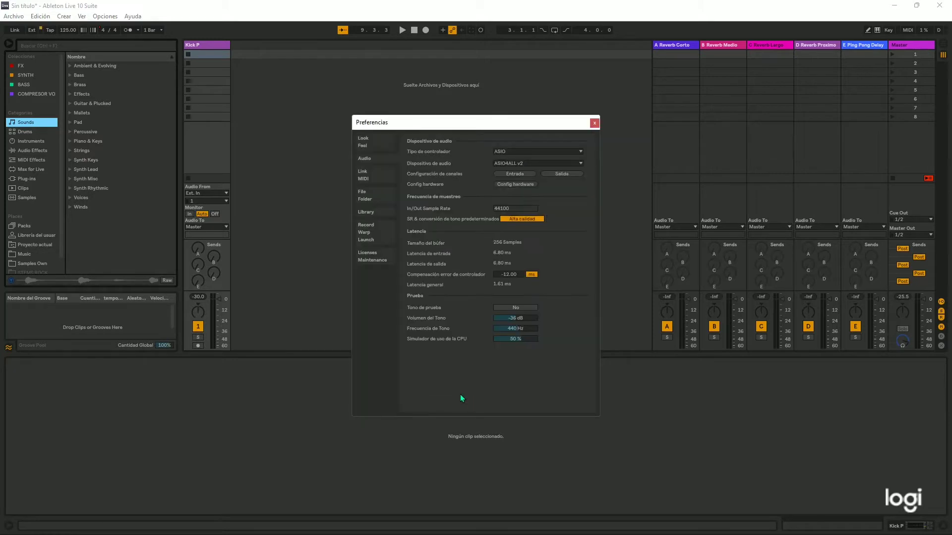
pyautogui.click(575, 175)
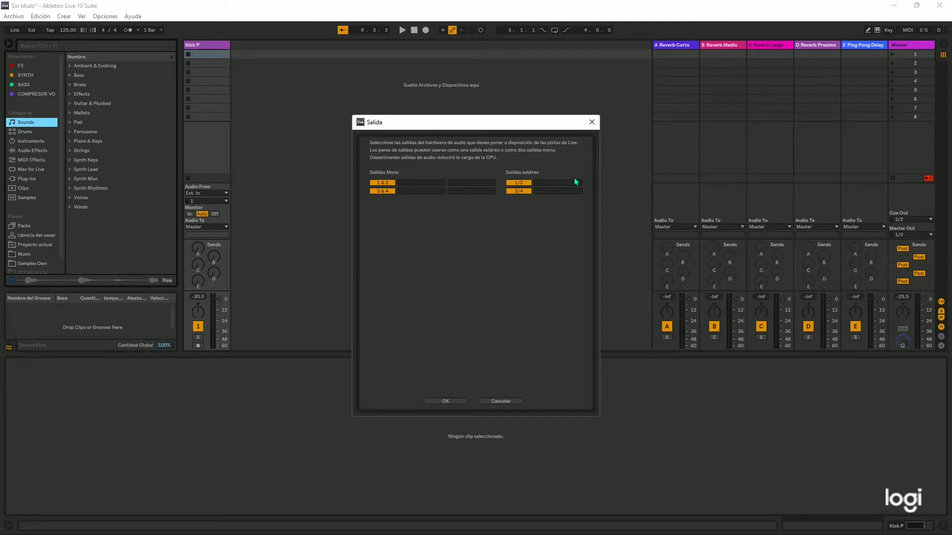
pyautogui.click(431, 400)
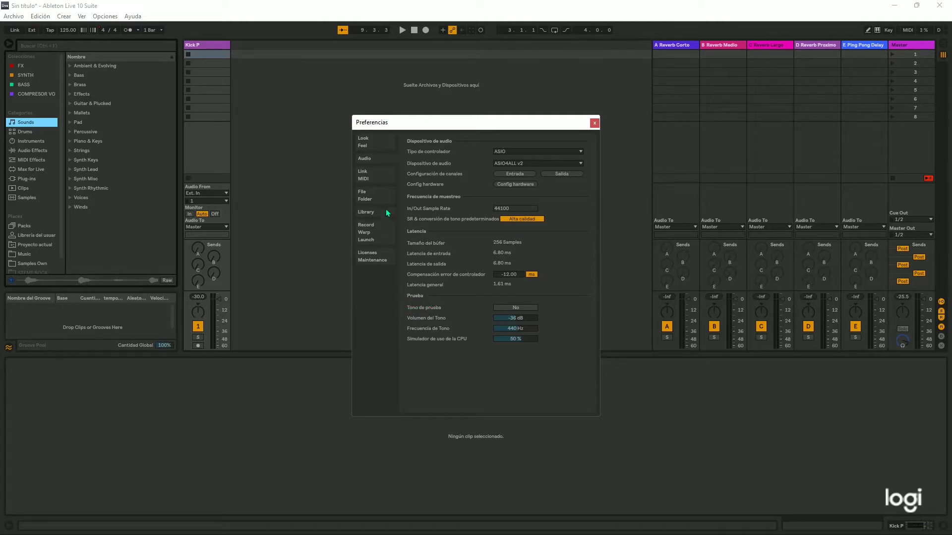
# Step: Review the Pista, Sincro and Remoto settings of the TR-8S MIDI ports and close the preferences
pyautogui.click(382, 181)
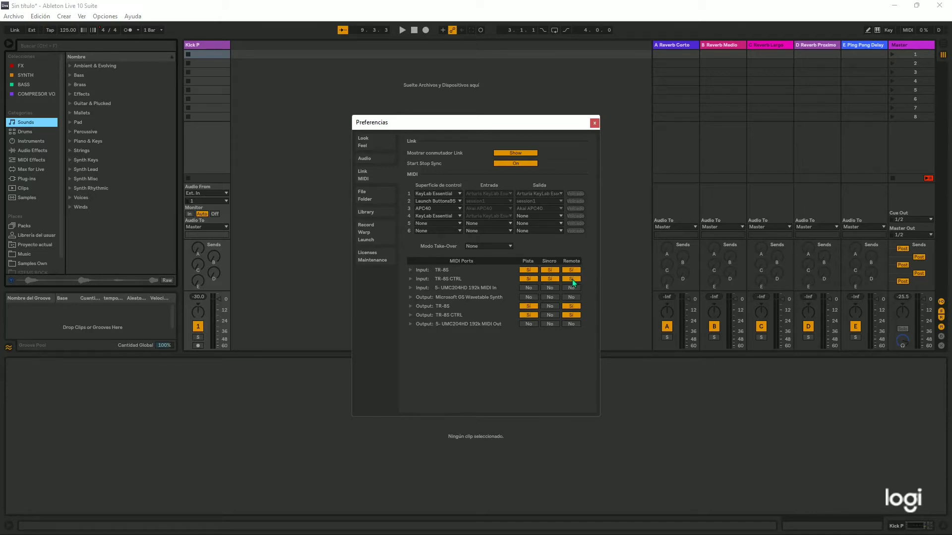
pyautogui.click(594, 123)
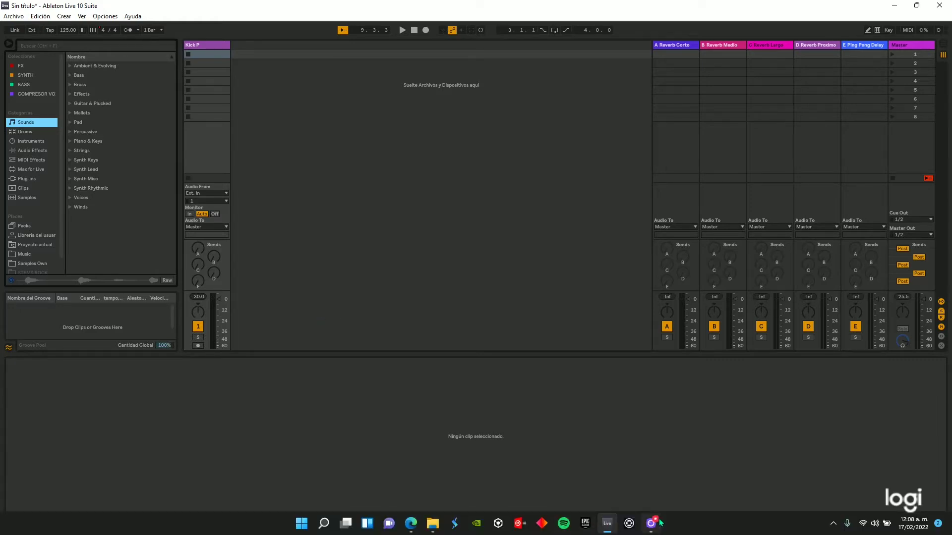
pyautogui.click(651, 523)
pyautogui.click(265, 150)
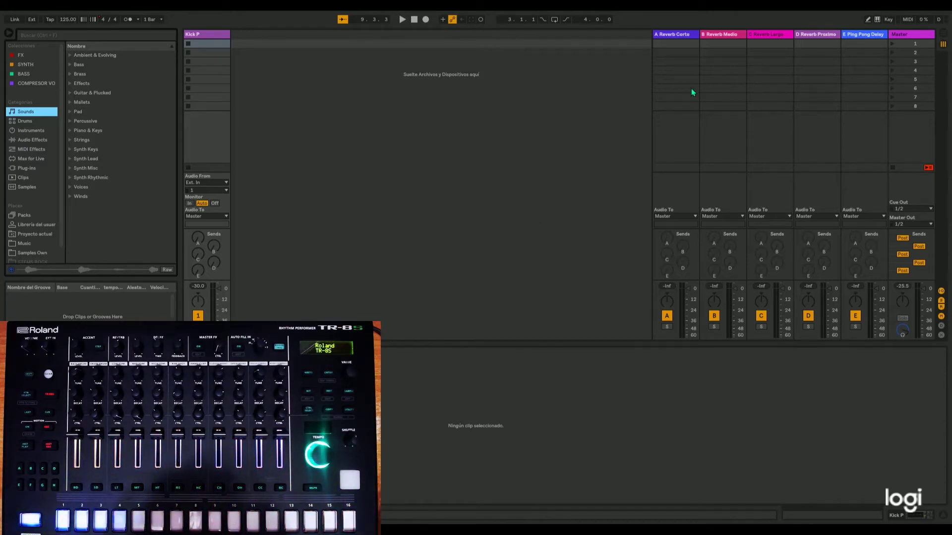
# Step: Add ten audio tracks beside the existing Kick P track for a total of eleven
pyautogui.click(284, 83)
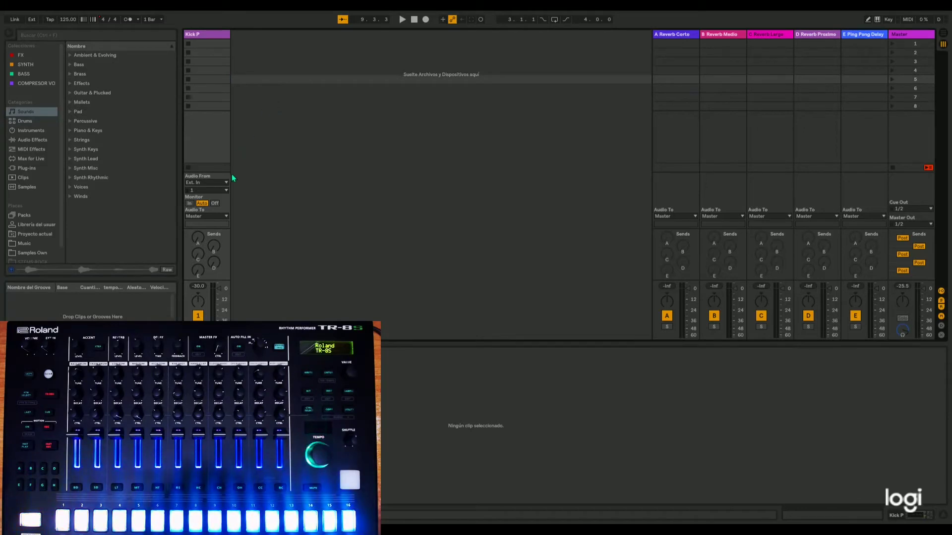
pyautogui.hotkey('ctrl', 't')
pyautogui.hotkey('ctrl', 't')
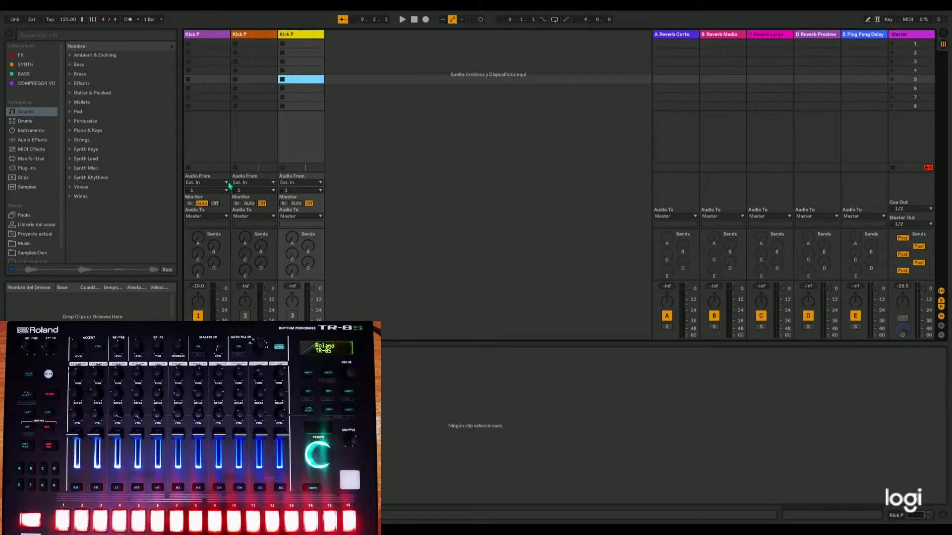
pyautogui.hotkey('ctrl', 'd')
pyautogui.hotkey('ctrl', 'd')
pyautogui.hotkey('ctrl', 'd')
pyautogui.hotkey('ctrl', 'd')
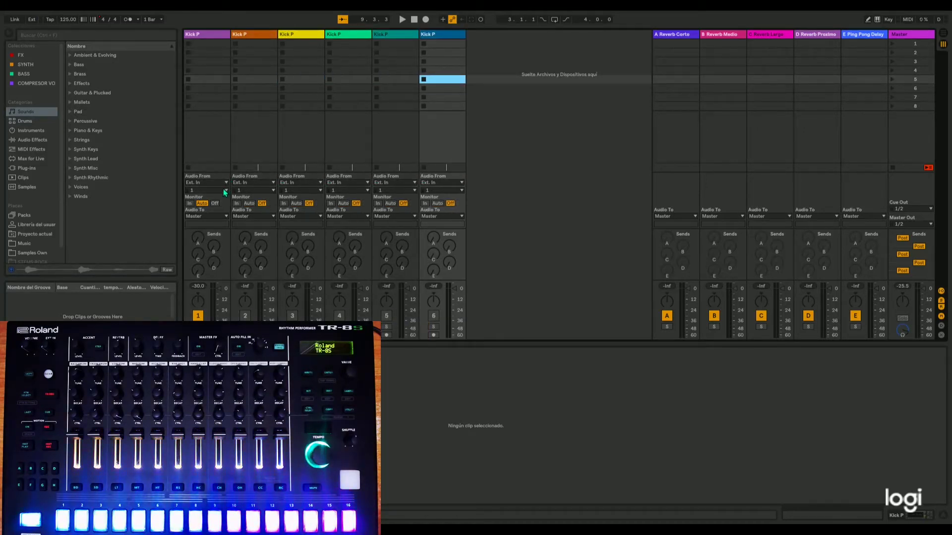
pyautogui.hotkey('ctrl', 'd')
pyautogui.hotkey('ctrl', 'd')
pyautogui.hotkey('ctrl', 'd')
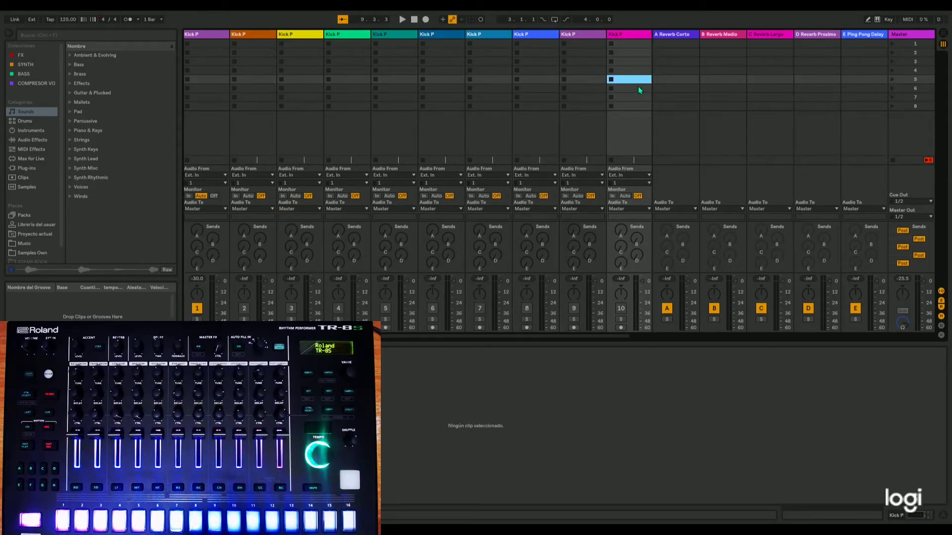
pyautogui.hotkey('ctrl', 'd')
# Step: Delete all five return tracks, from Reverb Corto through Ping Pong Delay
pyautogui.click(687, 40)
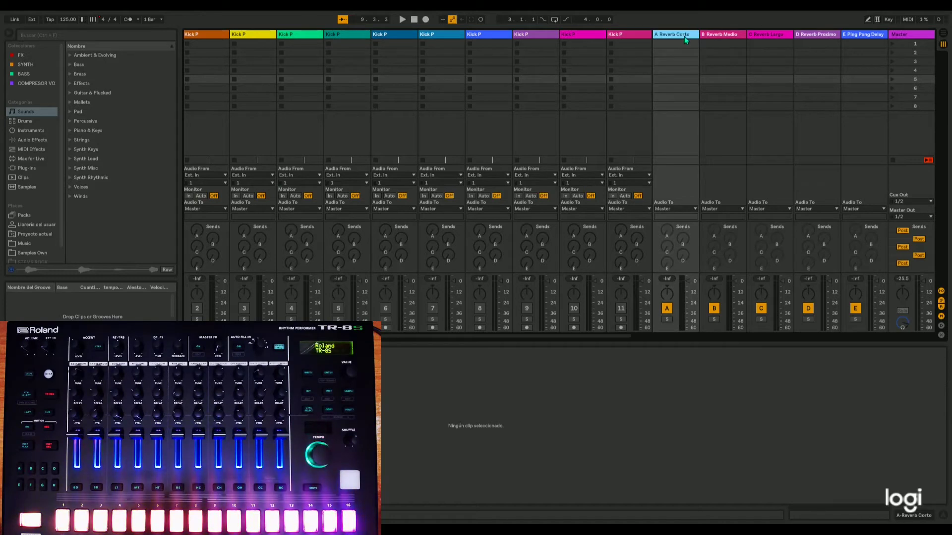
pyautogui.press('Delete')
pyautogui.press('Delete')
pyautogui.press('Delete')
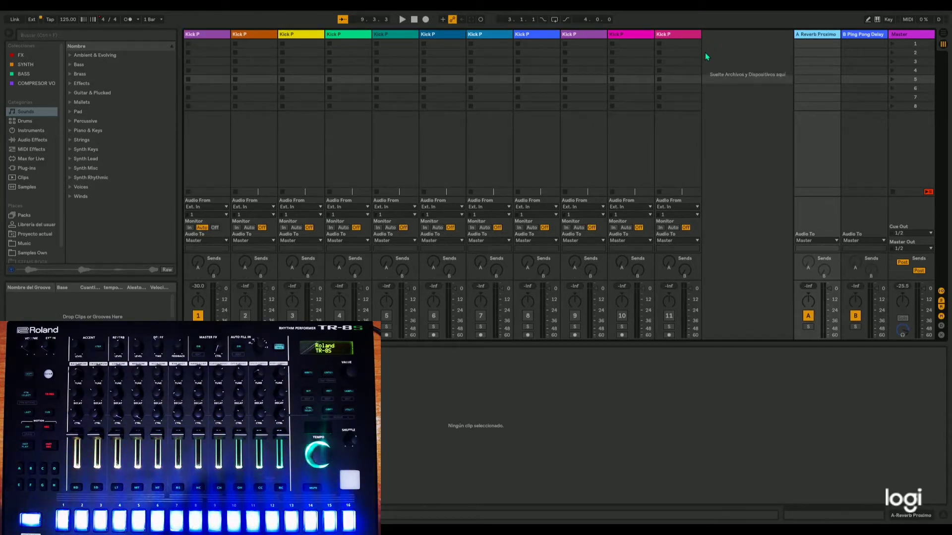
pyautogui.press('Delete')
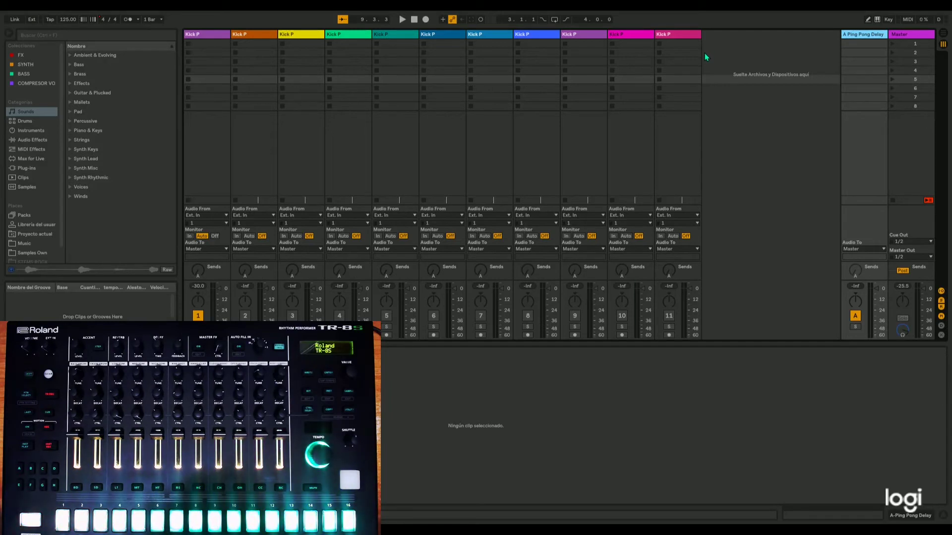
pyautogui.press('Delete')
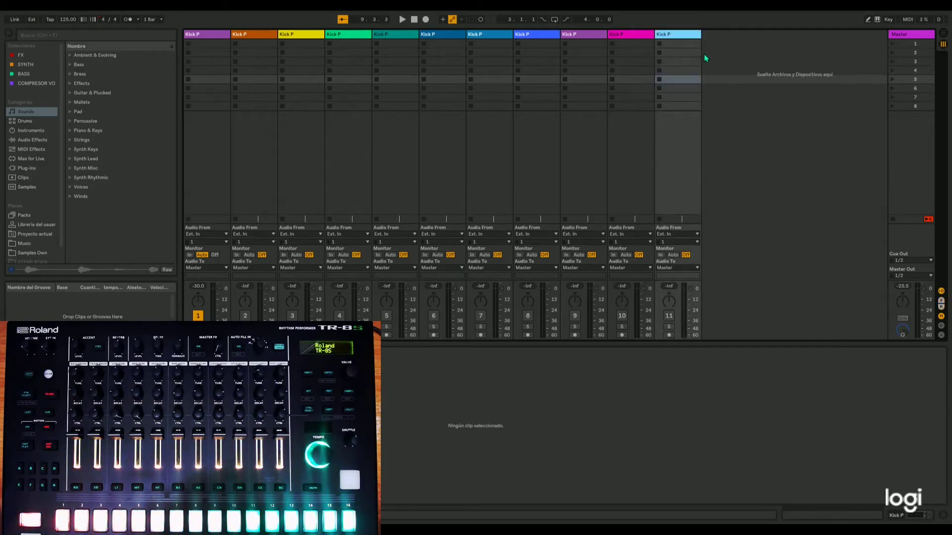
pyautogui.click(677, 79)
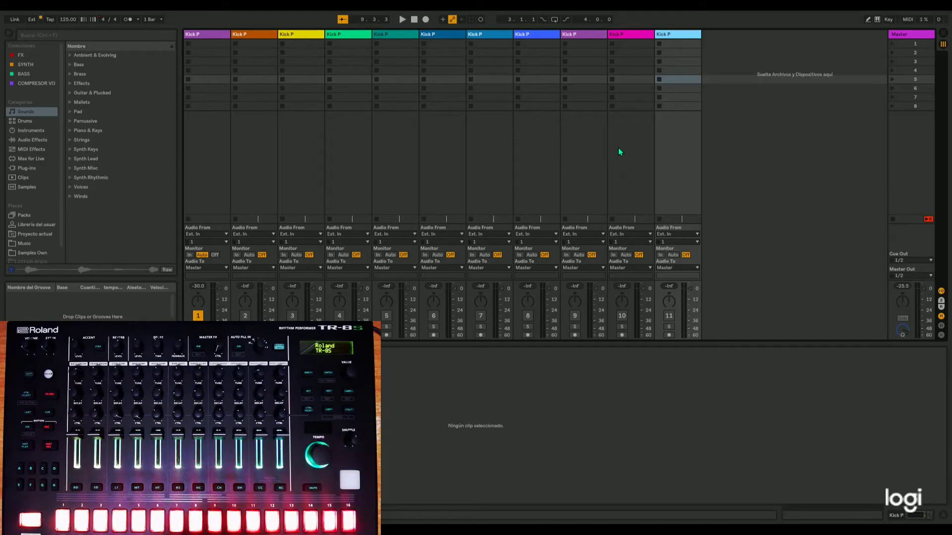
pyautogui.click(914, 37)
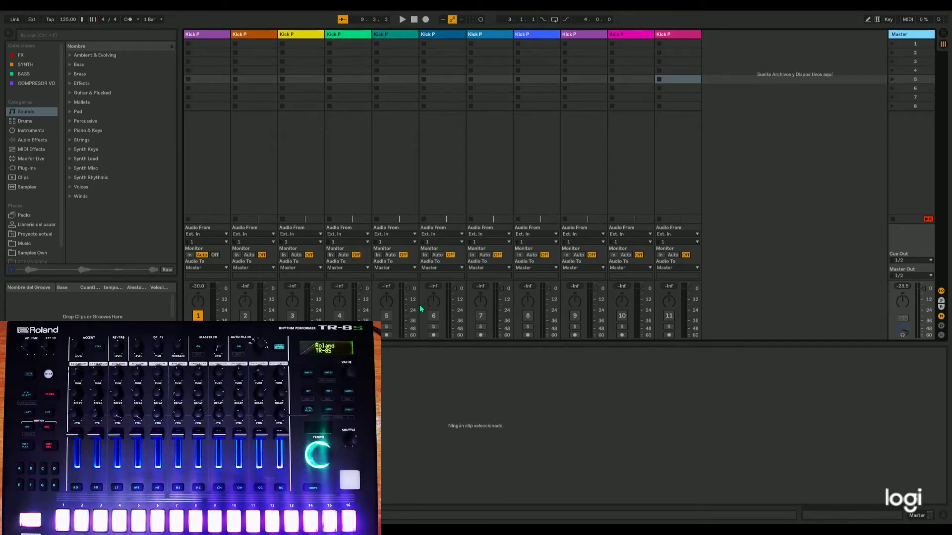
# Step: Set monitoring to In on all eleven Kick P tracks at once and clear the track selection
pyautogui.click(198, 40)
pyautogui.keyDown('shift'); pyautogui.click(662, 36); pyautogui.keyUp('shift')
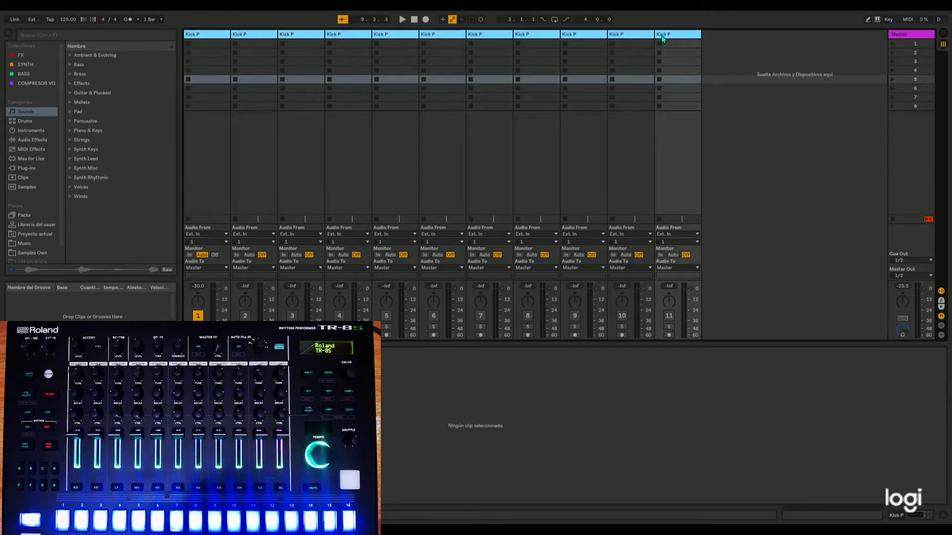
pyautogui.click(660, 255)
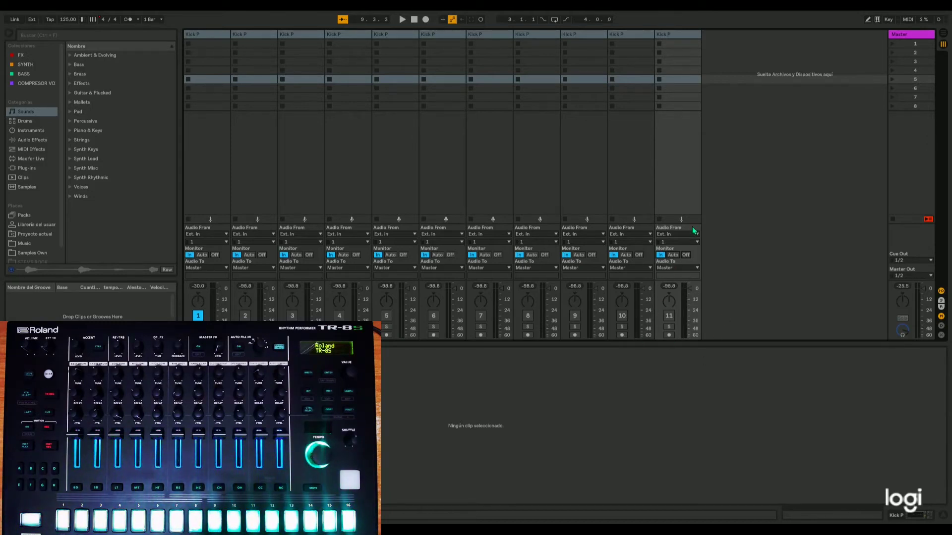
pyautogui.click(683, 194)
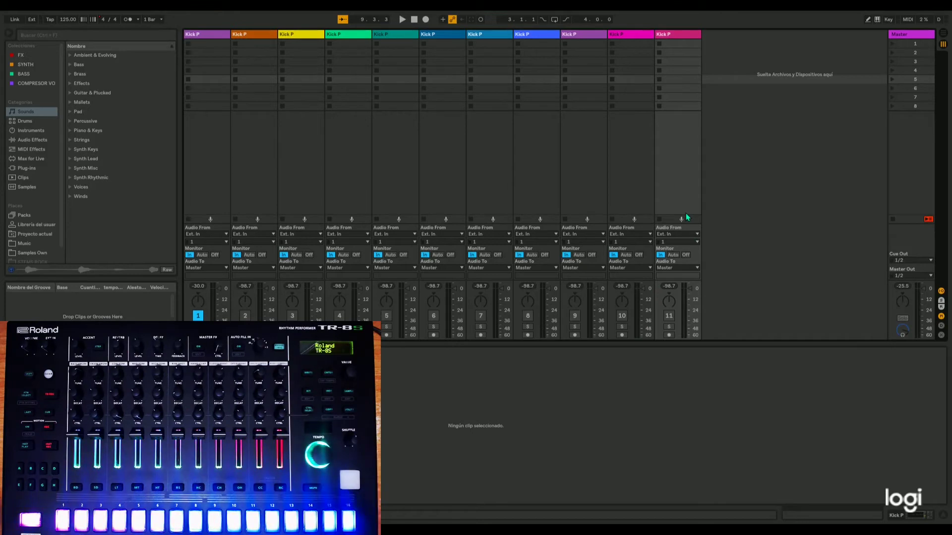
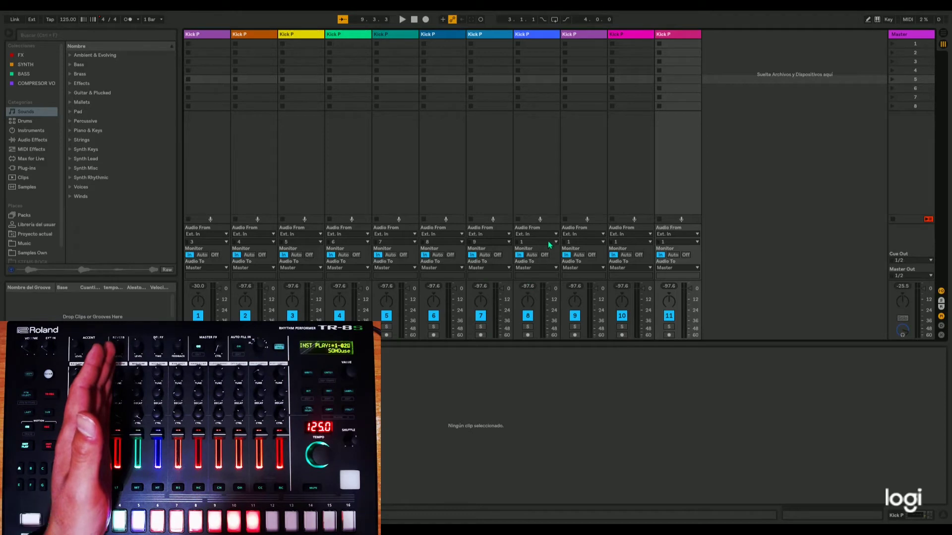
# Step: Assign external input channels 10, 11, 12 and 13 to tracks 8, 9, 10 and 11 respectively
pyautogui.click(548, 242)
pyautogui.click(538, 369)
pyautogui.click(591, 378)
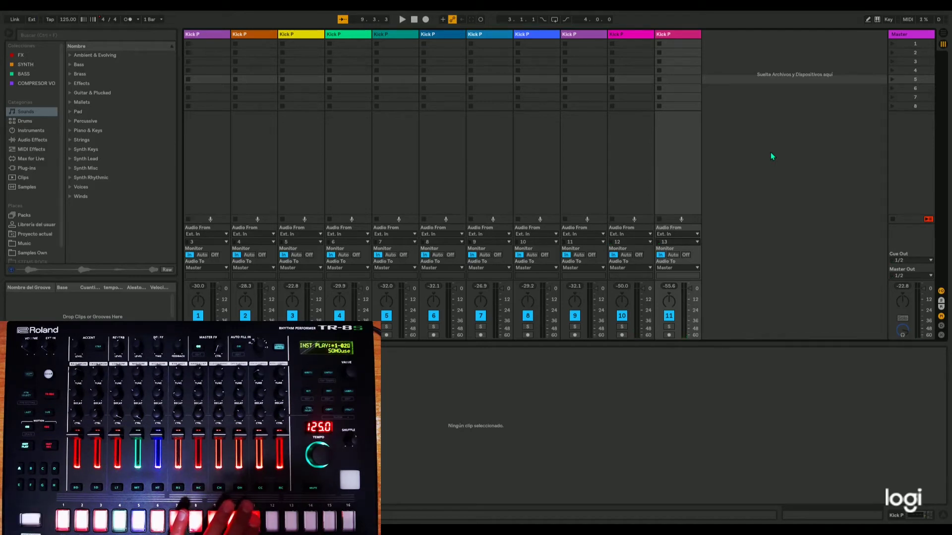
# Step: Show the device chain of the Master track with its Utility effect
pyautogui.click(912, 36)
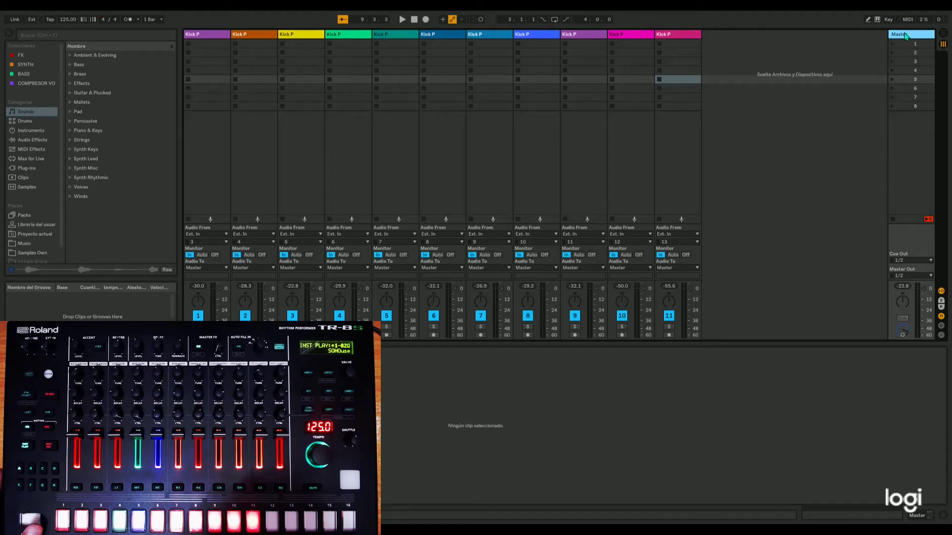
pyautogui.click(905, 36)
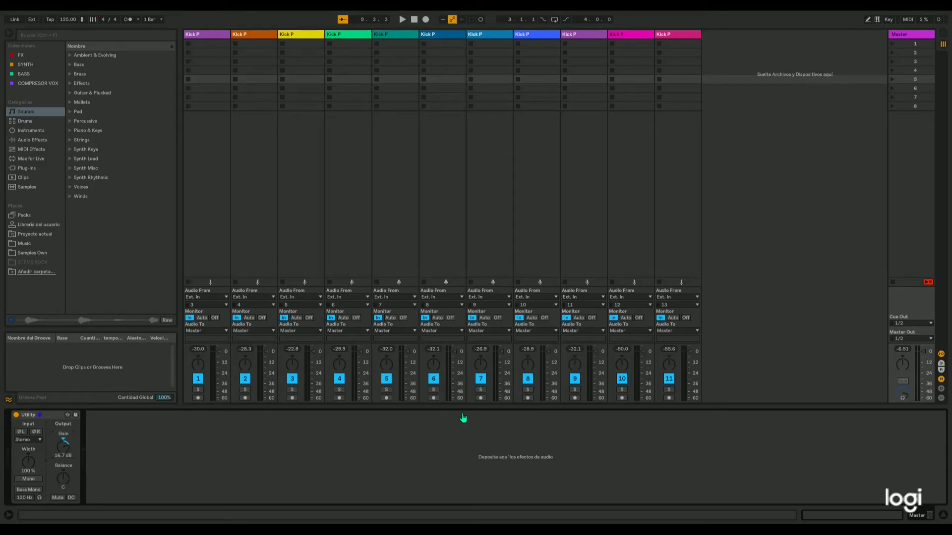
pyautogui.click(713, 88)
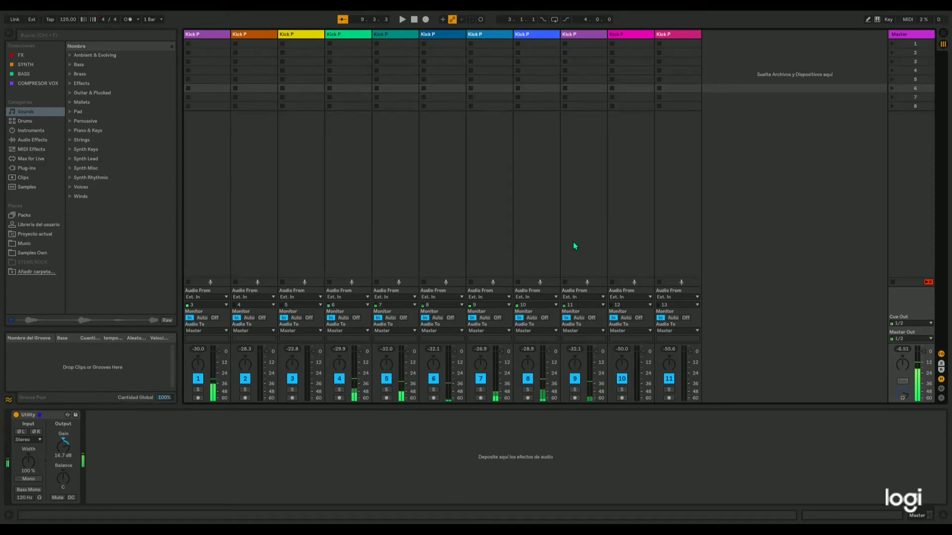
# Step: Switch to the Arrangement view, show the Info view, and return the song position to 1.1.1
pyautogui.click(944, 35)
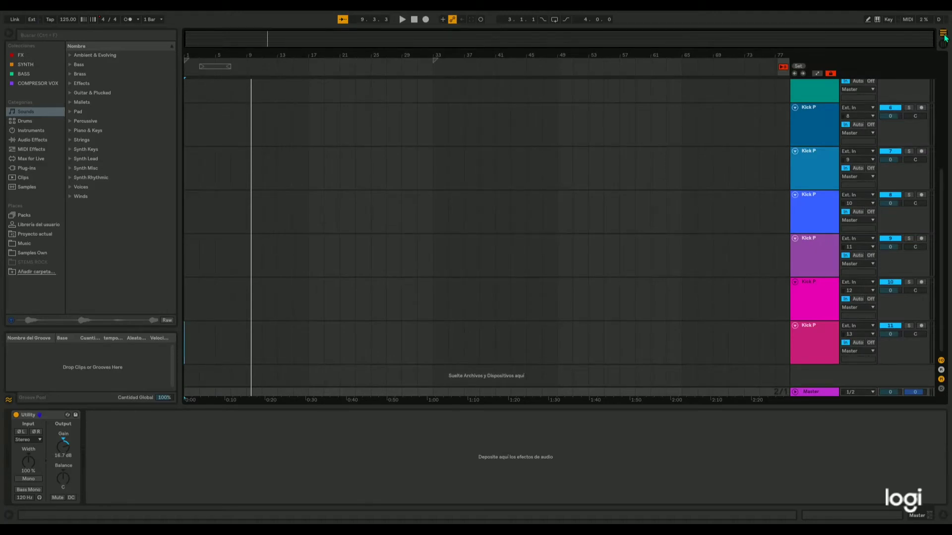
pyautogui.click(7, 516)
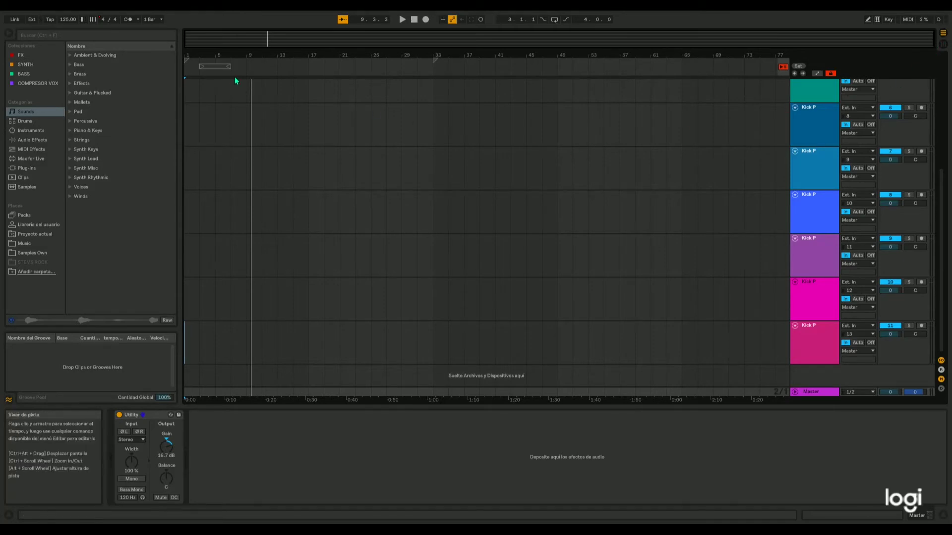
pyautogui.click(414, 20)
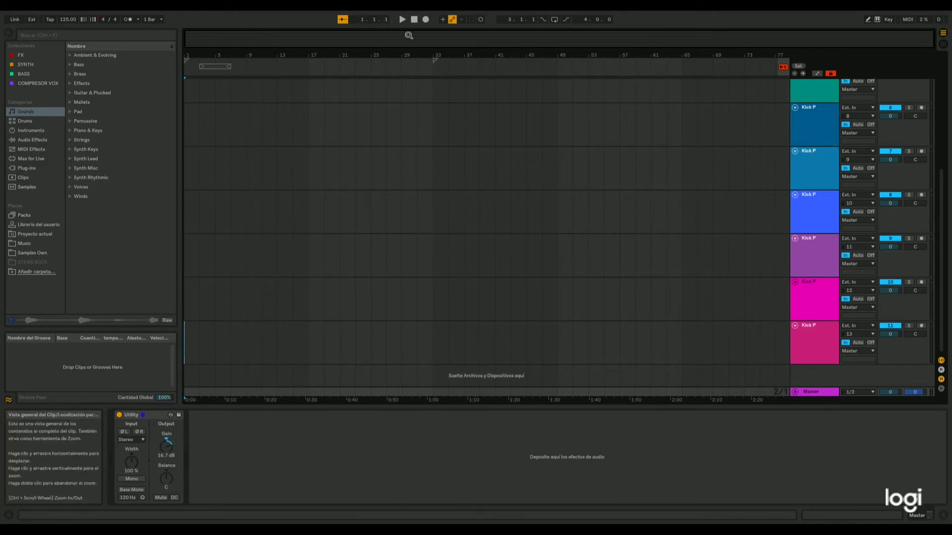
# Step: In the Session view, set monitoring to Auto and arm recording on all eleven Kick P tracks
pyautogui.press('Tab')
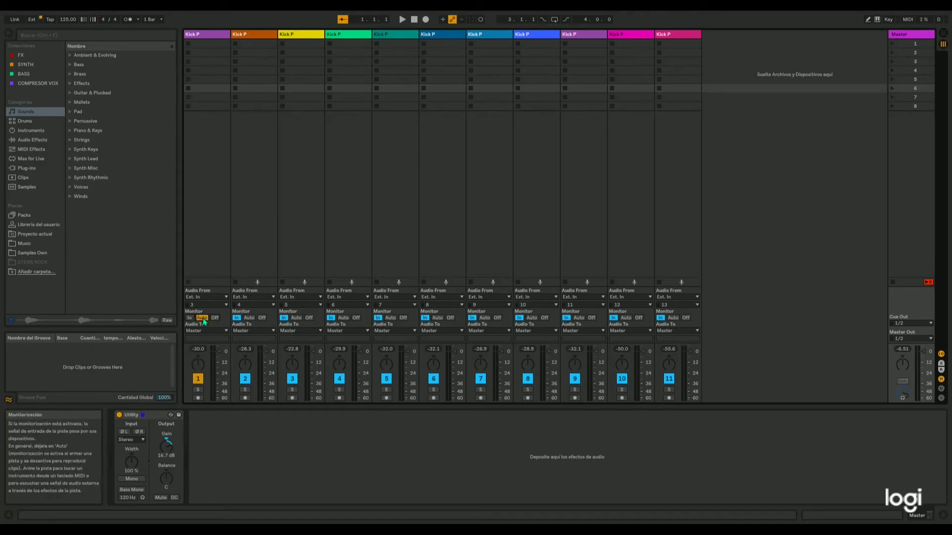
pyautogui.click(673, 318)
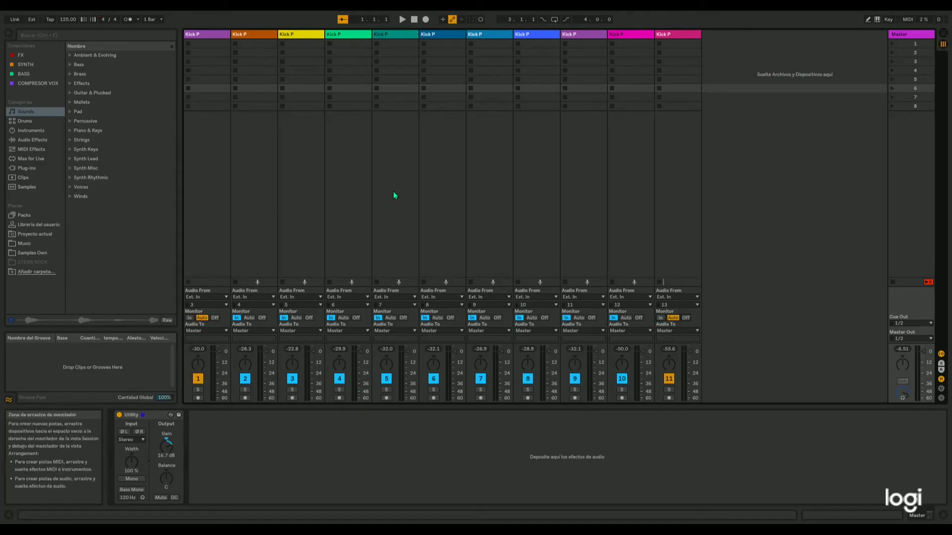
pyautogui.click(225, 34)
pyautogui.keyDown('shift'); pyautogui.click(674, 37); pyautogui.keyUp('shift')
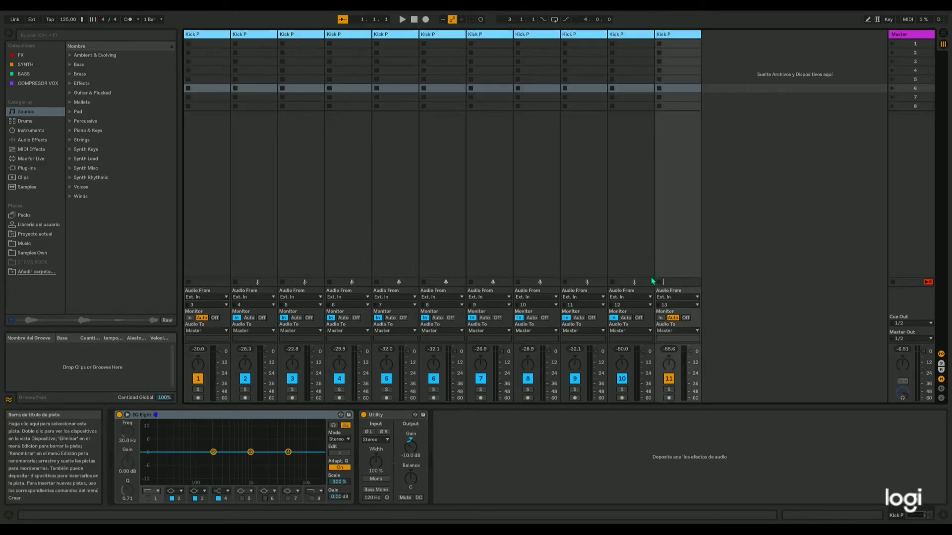
pyautogui.click(623, 319)
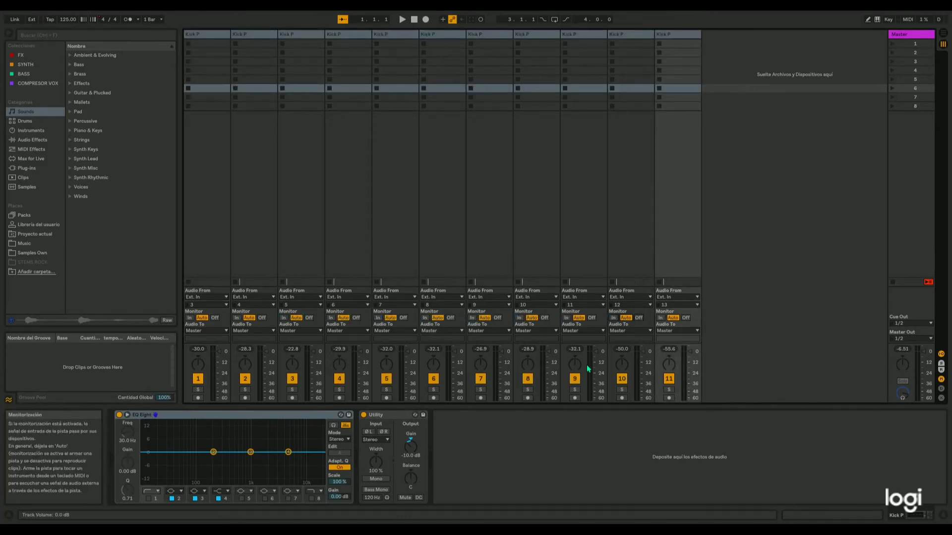
pyautogui.click(198, 398)
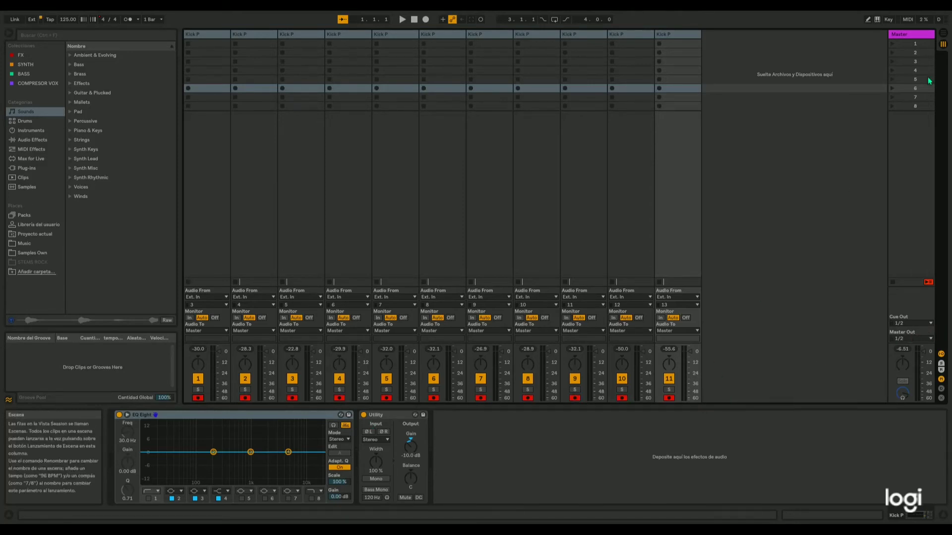
# Step: Fold all eleven tracks in the Arrangement view and return them all to arrangement playback
pyautogui.click(942, 33)
pyautogui.scroll(4, 822, 156)
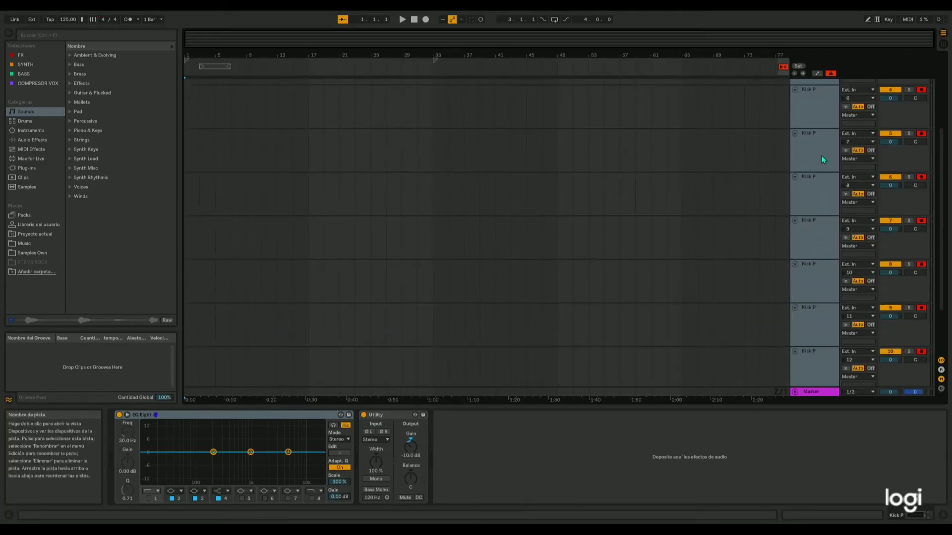
pyautogui.scroll(1, 824, 156)
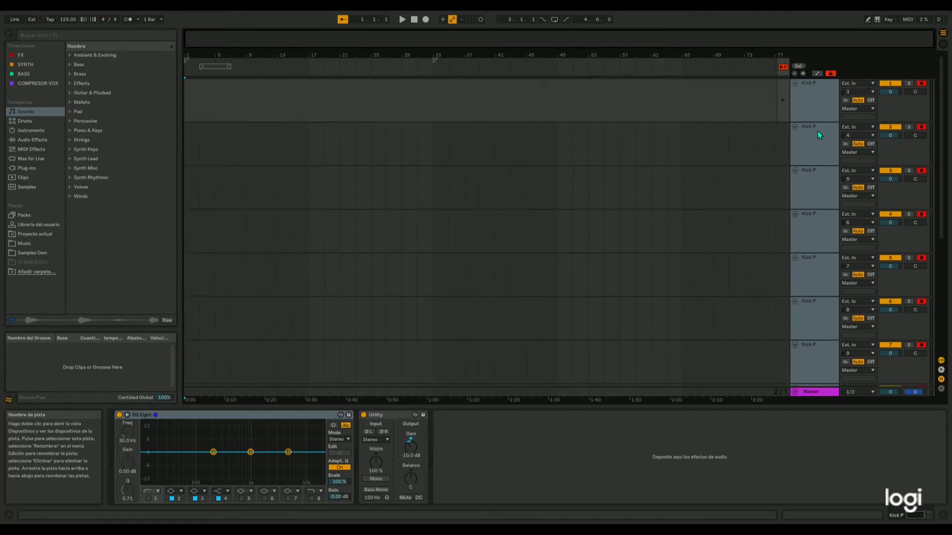
pyautogui.keyDown('alt'); pyautogui.click(795, 84); pyautogui.keyUp('alt')
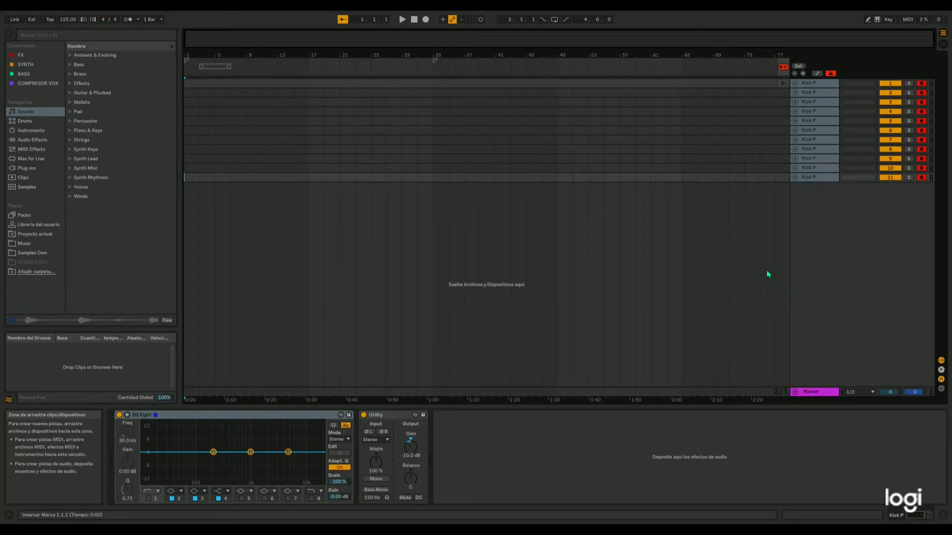
pyautogui.click(784, 83)
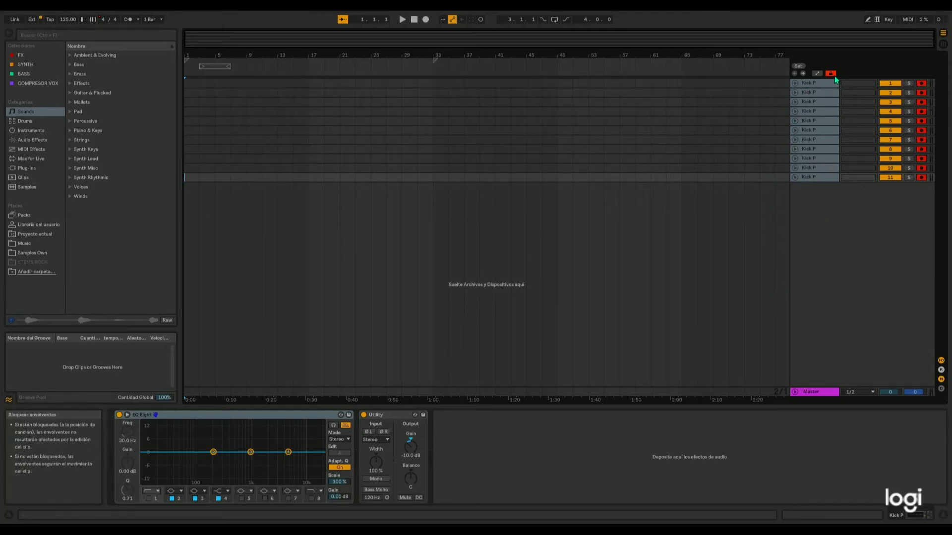
pyautogui.click(810, 229)
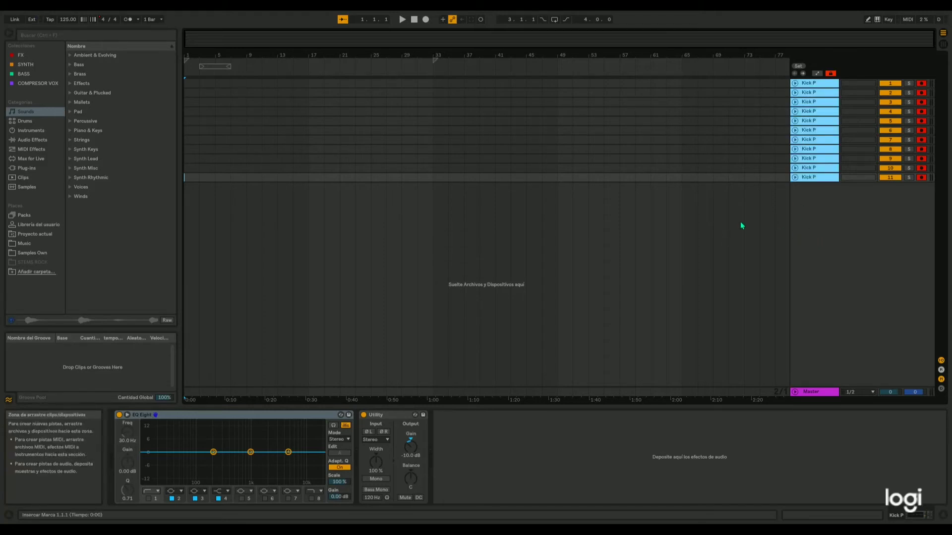
pyautogui.click(427, 21)
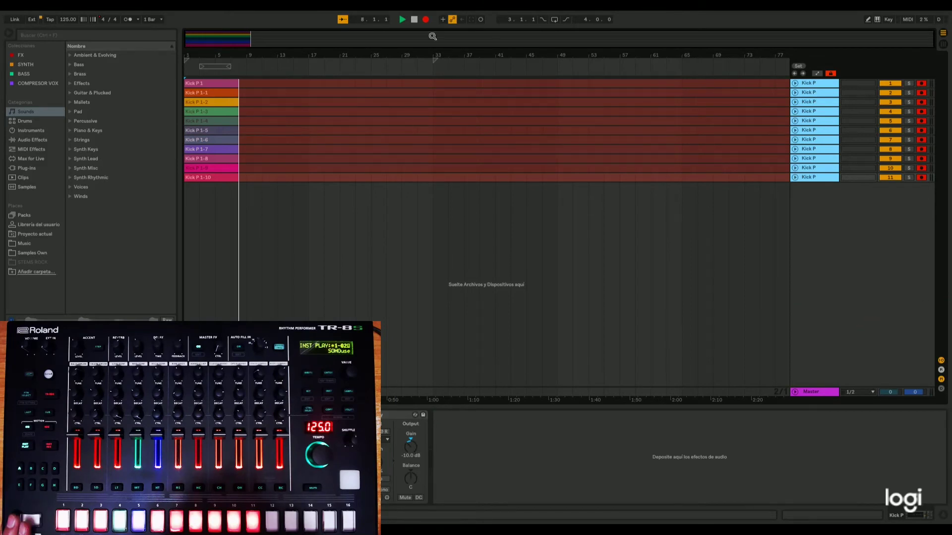
pyautogui.press('space')
pyautogui.moveTo(291, 81); pyautogui.dragTo(167, 200)
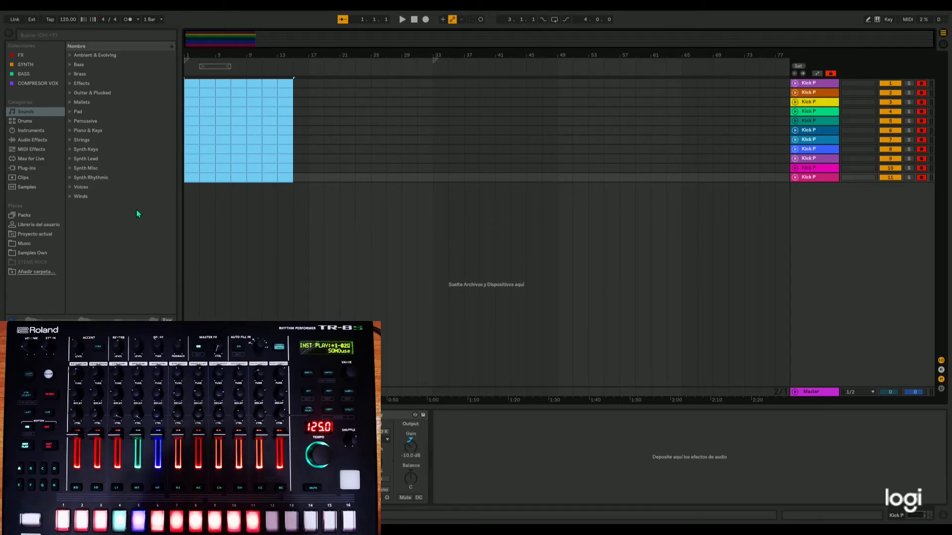
pyautogui.press('Delete')
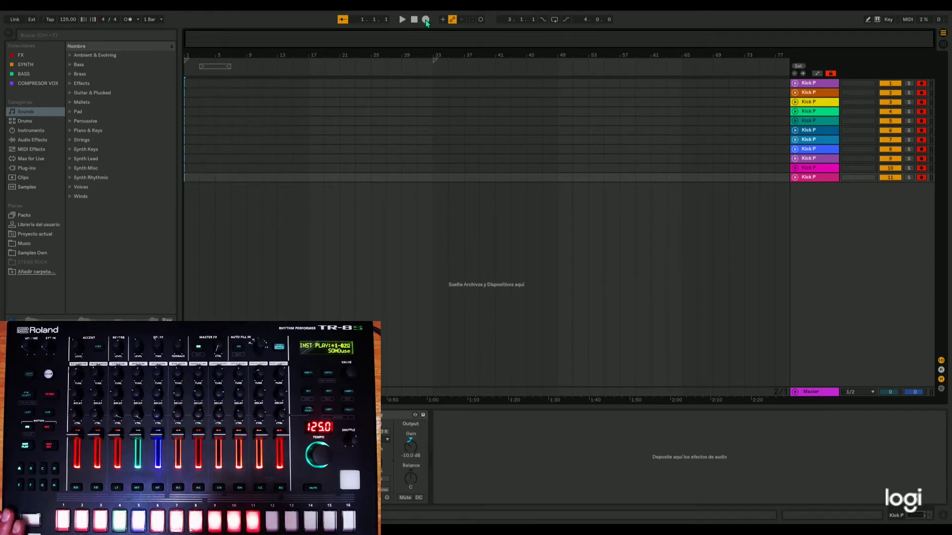
# Step: Record a short TR-8S take on all eleven armed tracks and trim the clips to end at bar 5
pyautogui.click(426, 20)
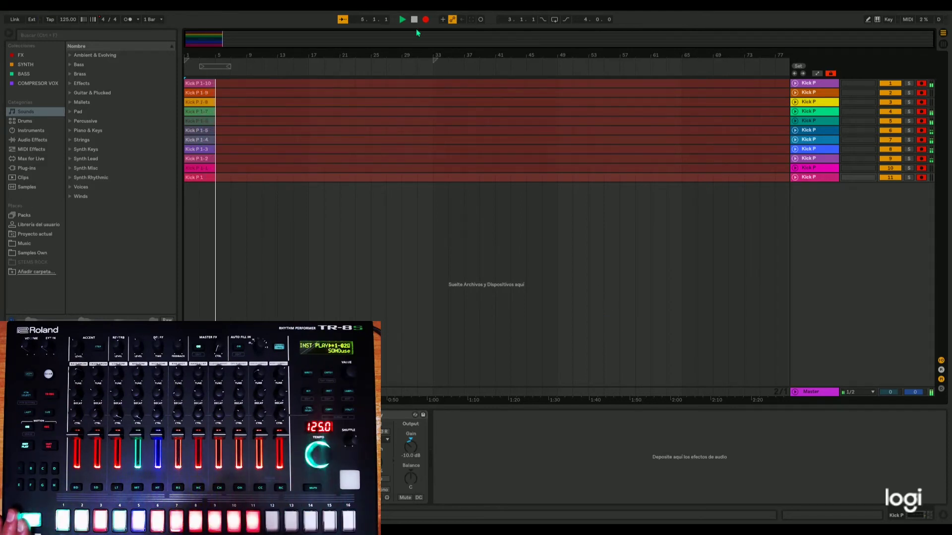
pyautogui.press('space')
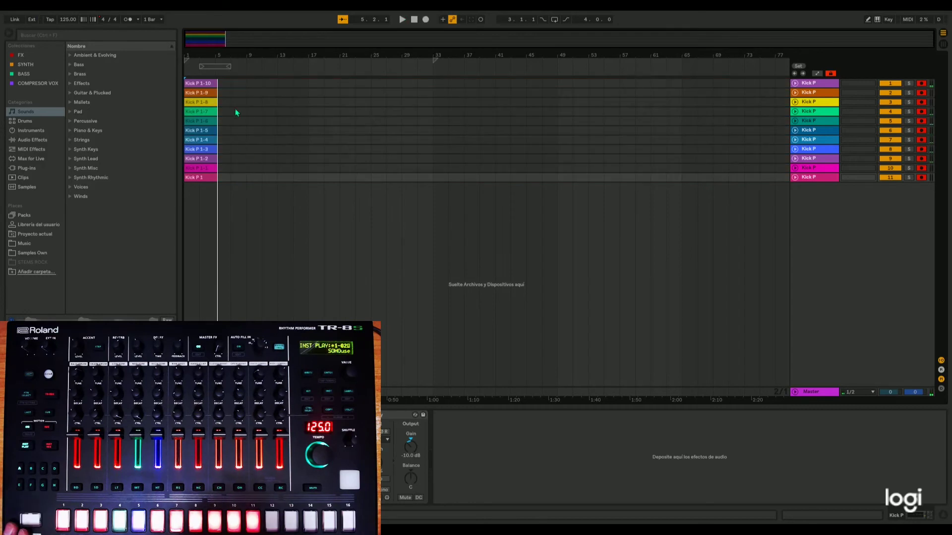
pyautogui.click(211, 82)
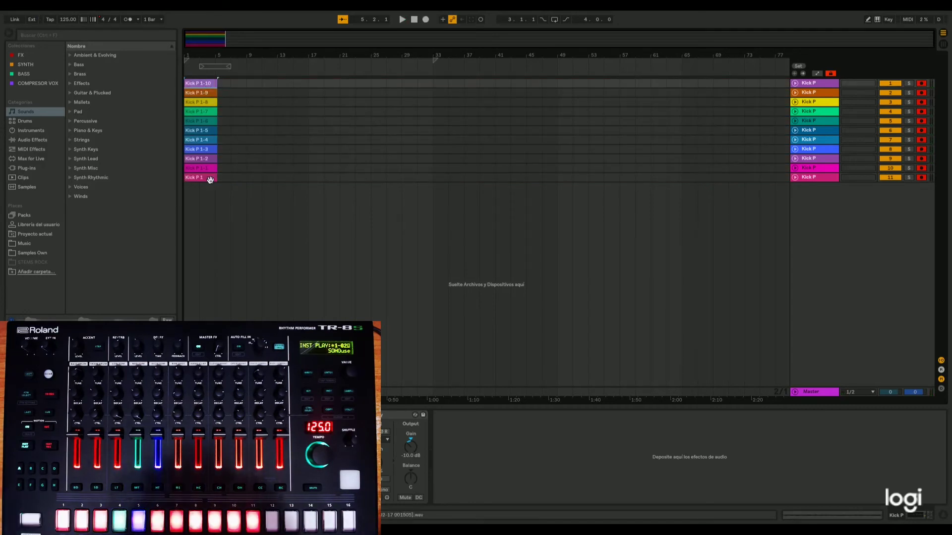
pyautogui.keyDown('shift'); pyautogui.click(209, 177); pyautogui.keyUp('shift')
pyautogui.scroll(6, 210, 174)
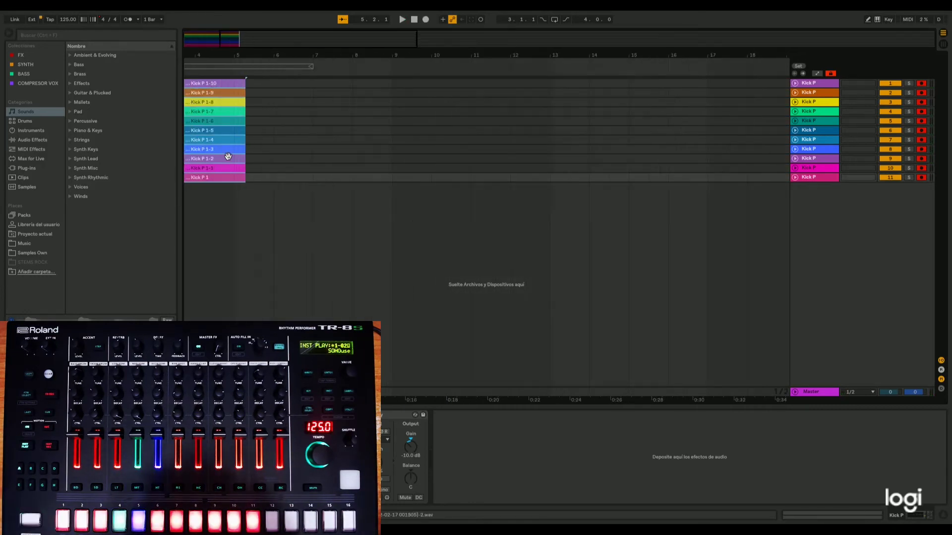
pyautogui.moveTo(267, 85); pyautogui.dragTo(240, 83)
pyautogui.moveTo(262, 45); pyautogui.dragTo(214, 40)
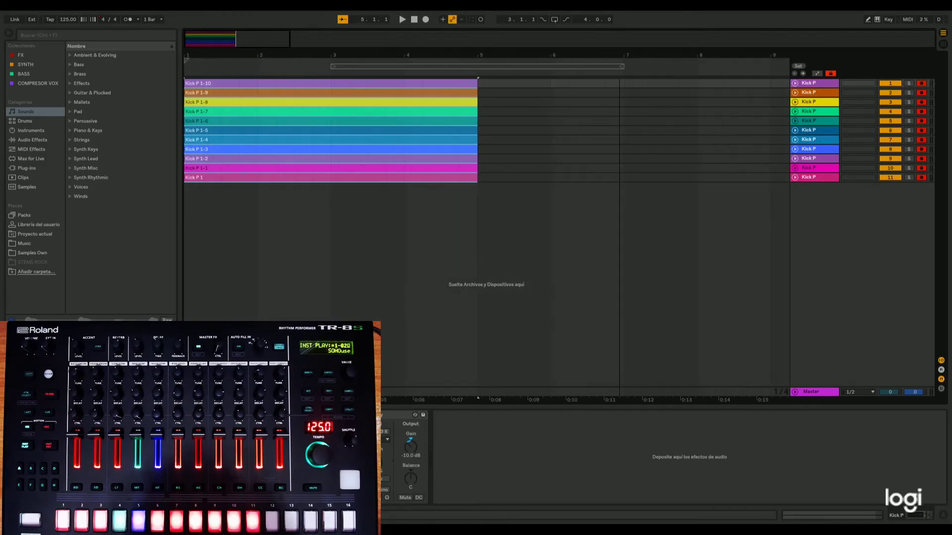
# Step: Unfold all eleven tracks and examine the waveform recorded for each TR-8S instrument
pyautogui.click(813, 85)
pyautogui.keyDown('shift'); pyautogui.click(808, 177); pyautogui.keyUp('shift')
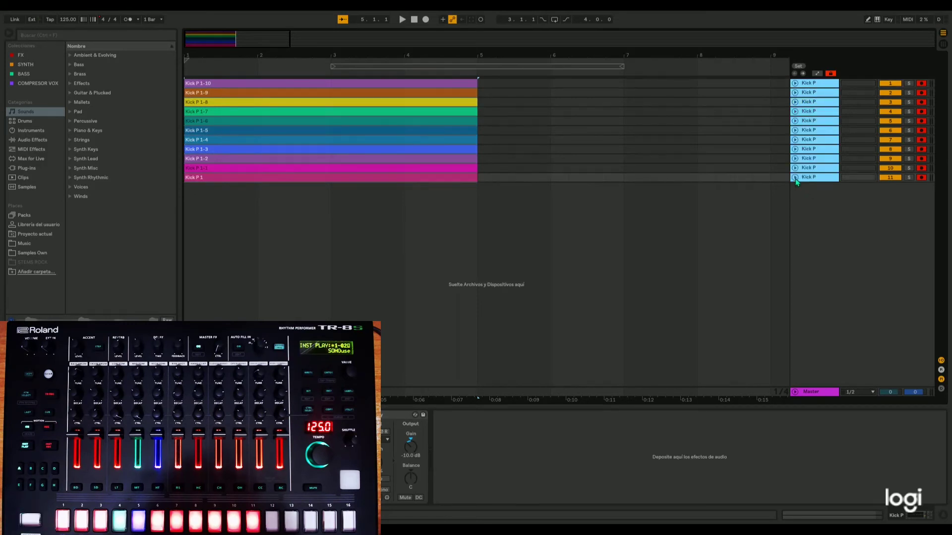
pyautogui.click(794, 178)
pyautogui.moveTo(809, 124); pyautogui.dragTo(806, 117)
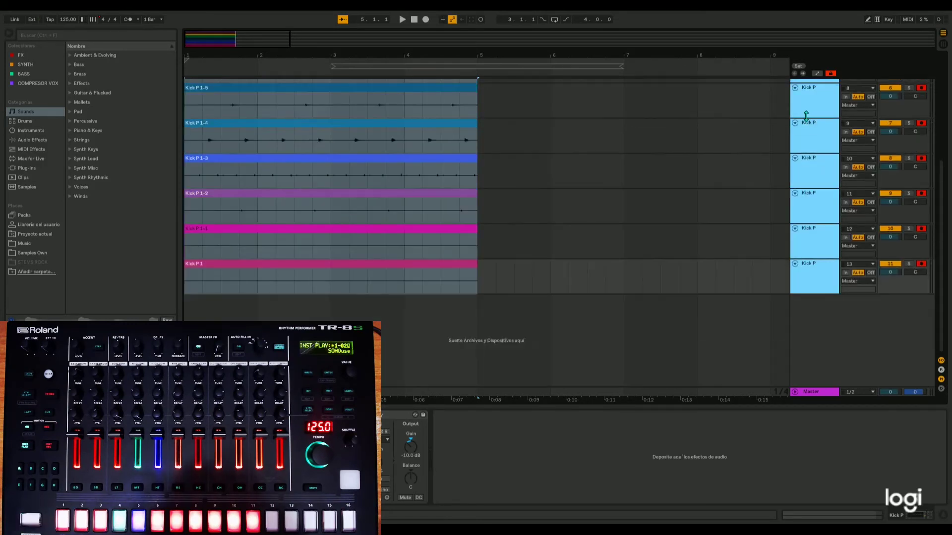
pyautogui.scroll(6, 695, 212)
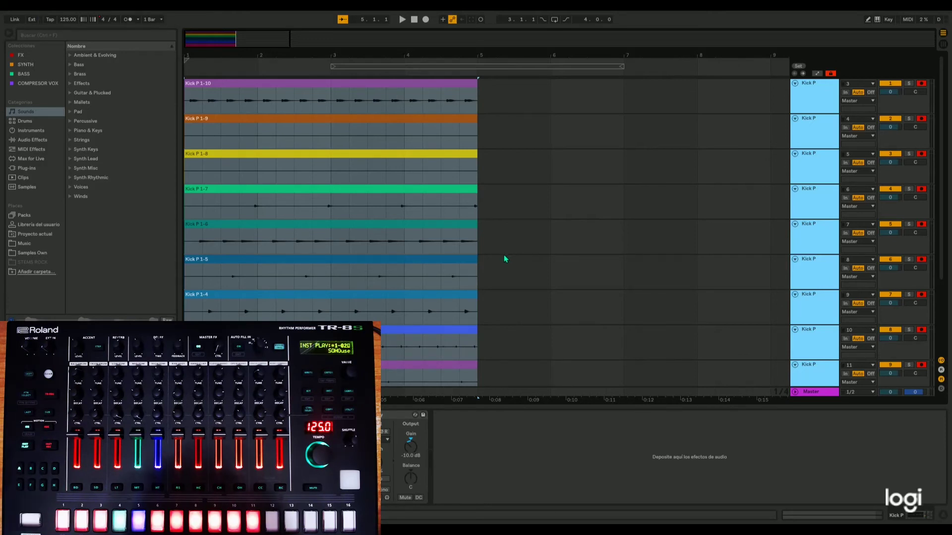
pyautogui.click(458, 233)
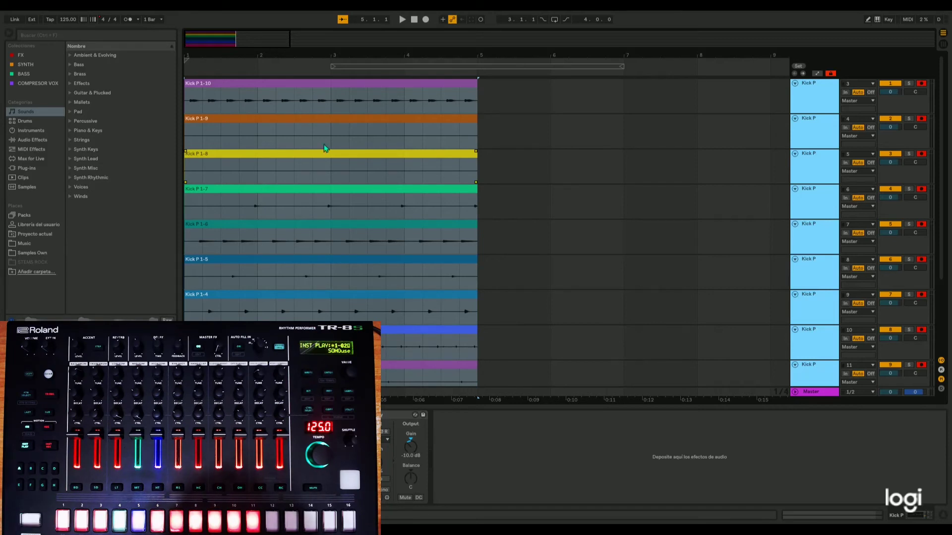
pyautogui.click(395, 87)
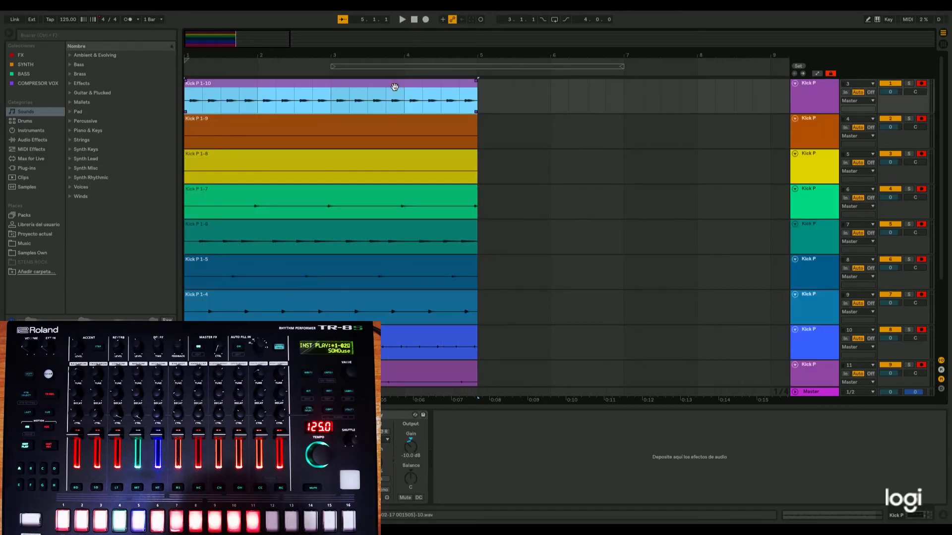
# Step: Fold all eleven tracks again and delete every clip of the trimmed take from the arrangement
pyautogui.click(816, 99)
pyautogui.scroll(-4, 819, 104)
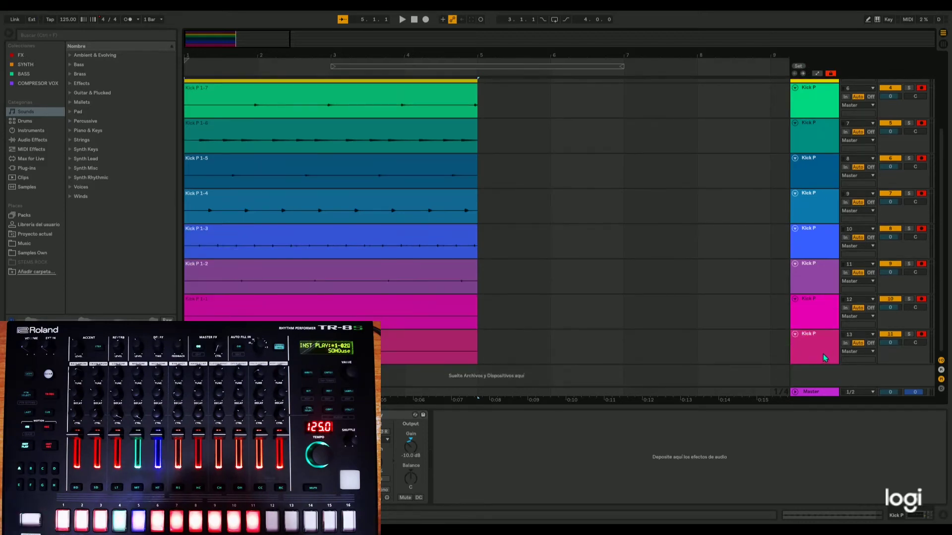
pyautogui.keyDown('shift'); pyautogui.click(823, 358); pyautogui.keyUp('shift')
pyautogui.click(798, 344)
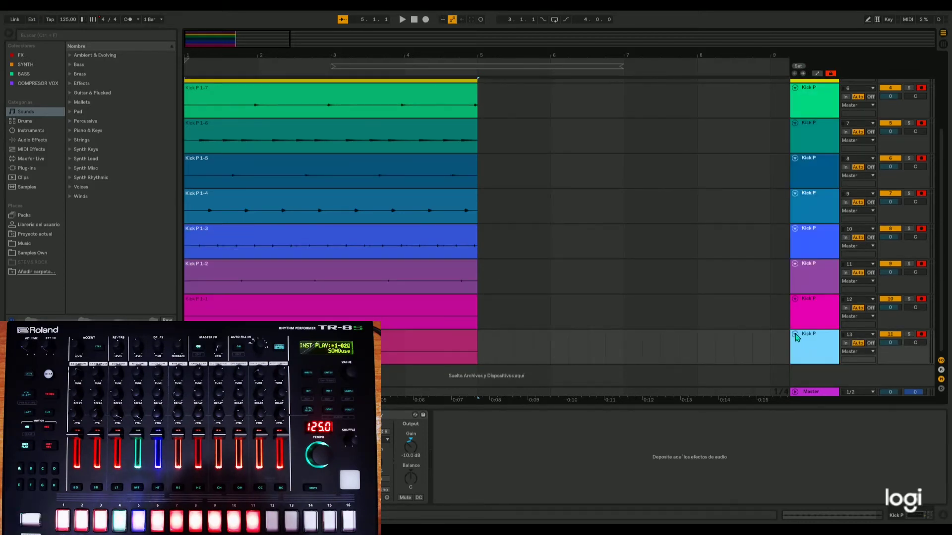
pyautogui.scroll(4, 801, 223)
pyautogui.keyDown('shift'); pyautogui.click(808, 94); pyautogui.keyUp('shift')
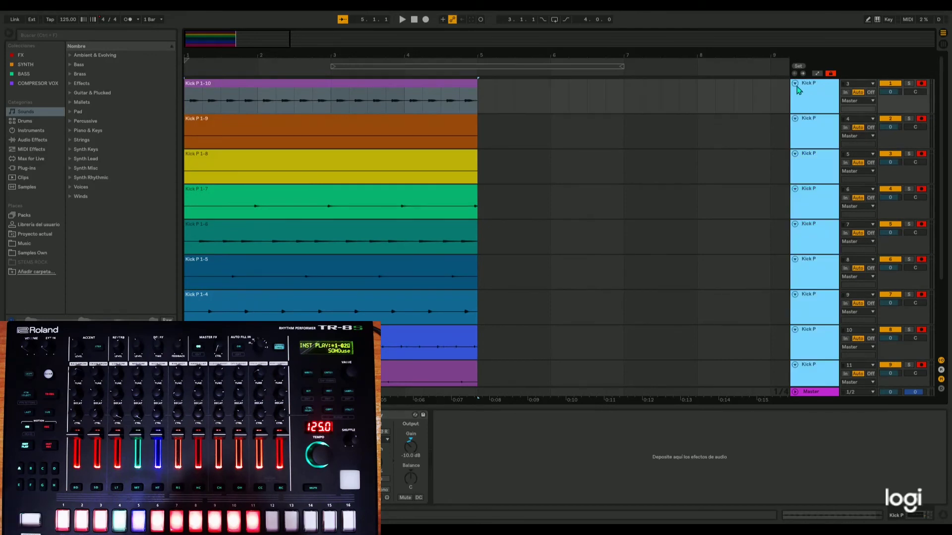
pyautogui.click(795, 84)
pyautogui.moveTo(495, 83); pyautogui.dragTo(3, 292)
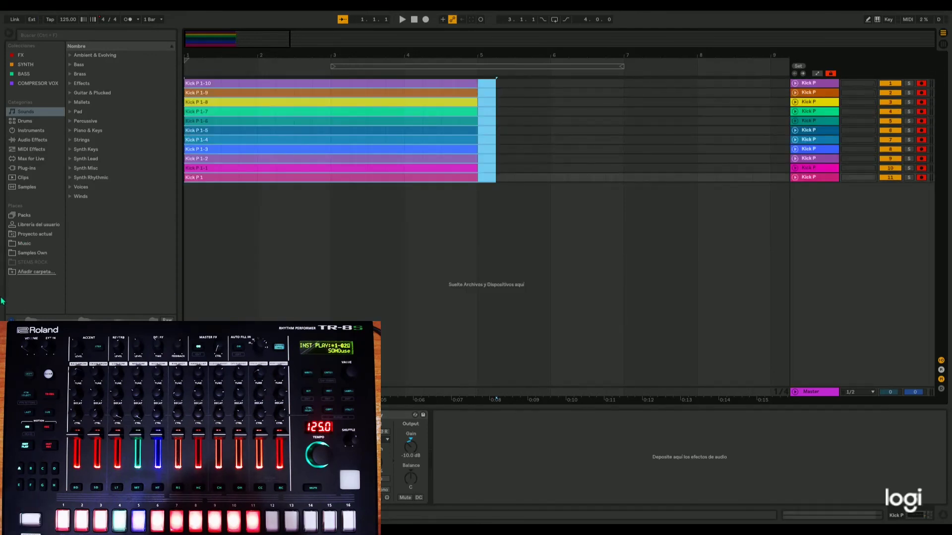
pyautogui.click(256, 130)
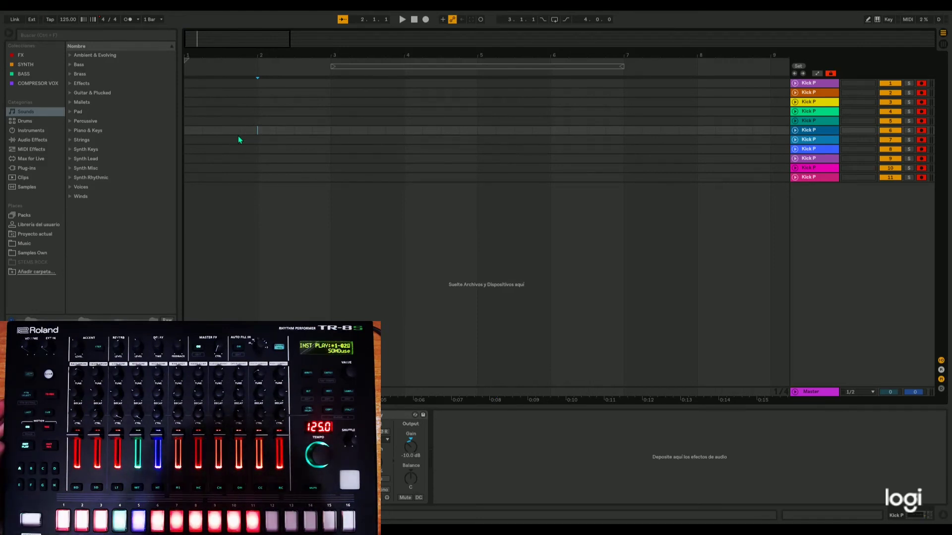
# Step: Enable external sync for the transport and undo the test take recorded across the eleven tracks
pyautogui.click(31, 18)
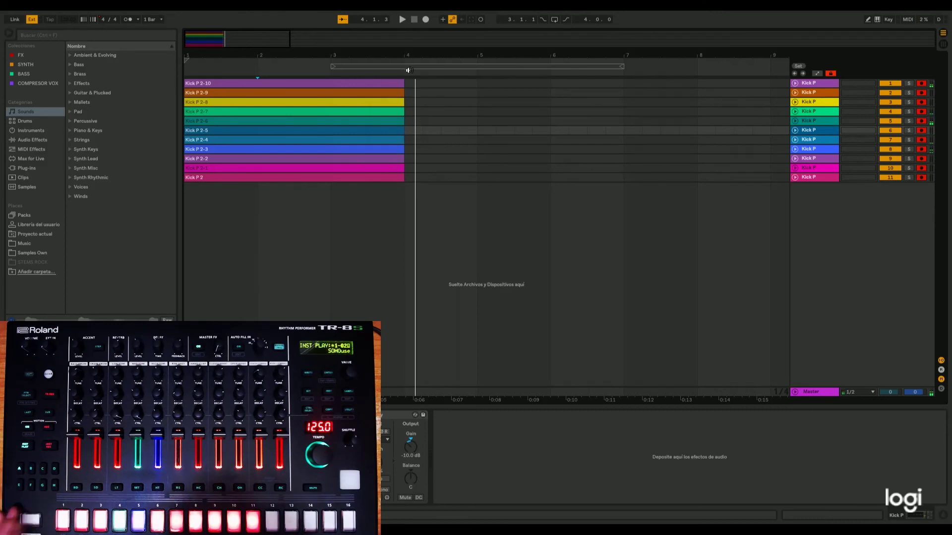
pyautogui.click(439, 92)
pyautogui.hotkey('ctrl', 'z')
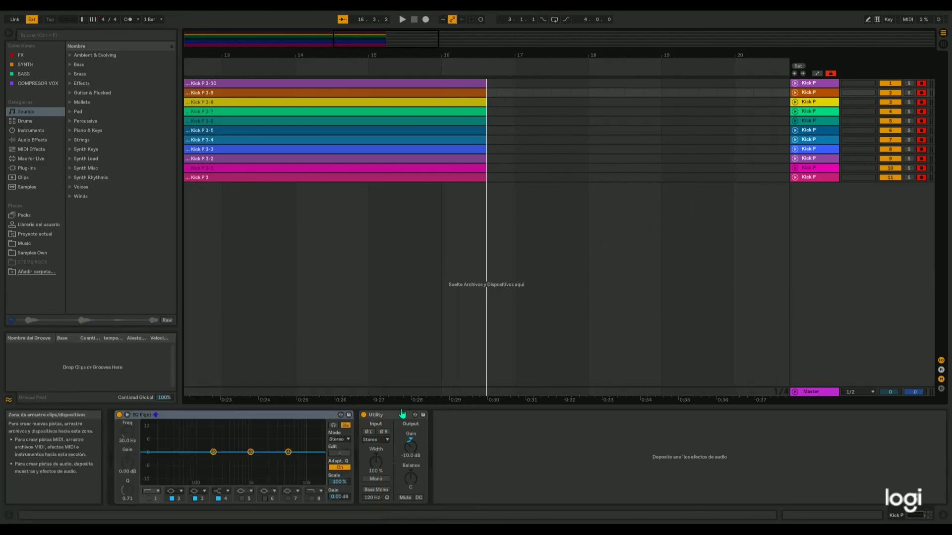
# Step: Unfold all eleven tracks and examine the Kick P 3 take's waveforms back to the start of the arrangement
pyautogui.click(812, 83)
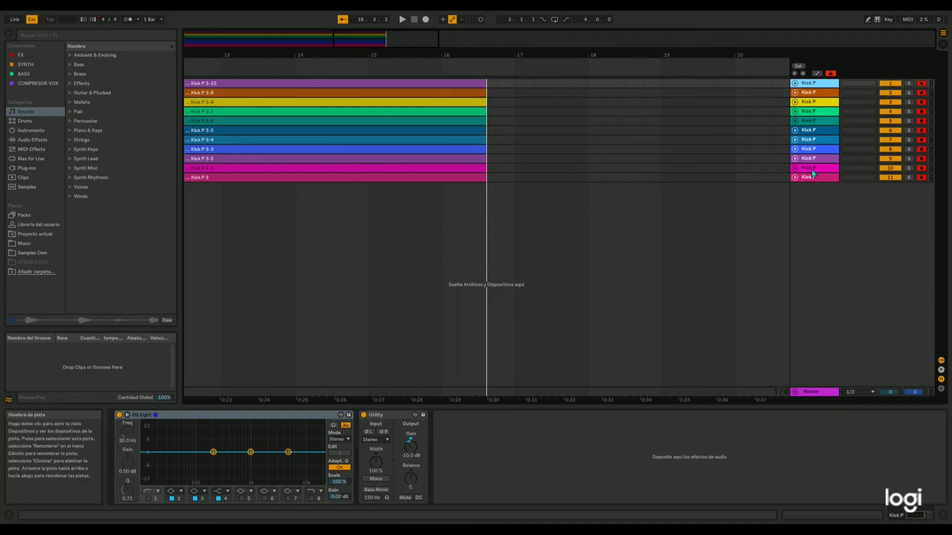
pyautogui.keyDown('shift'); pyautogui.click(810, 180); pyautogui.keyUp('shift')
pyautogui.press('u')
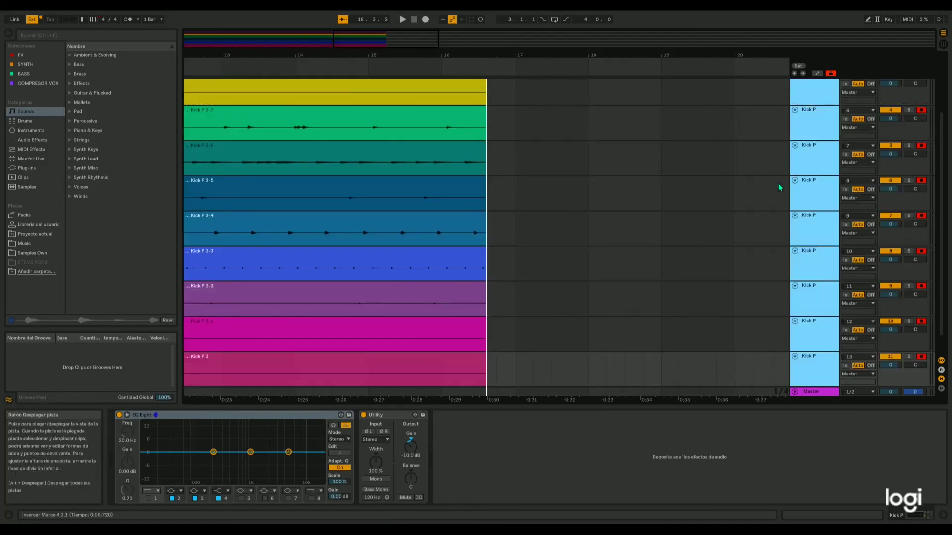
pyautogui.scroll(3, 317, 110)
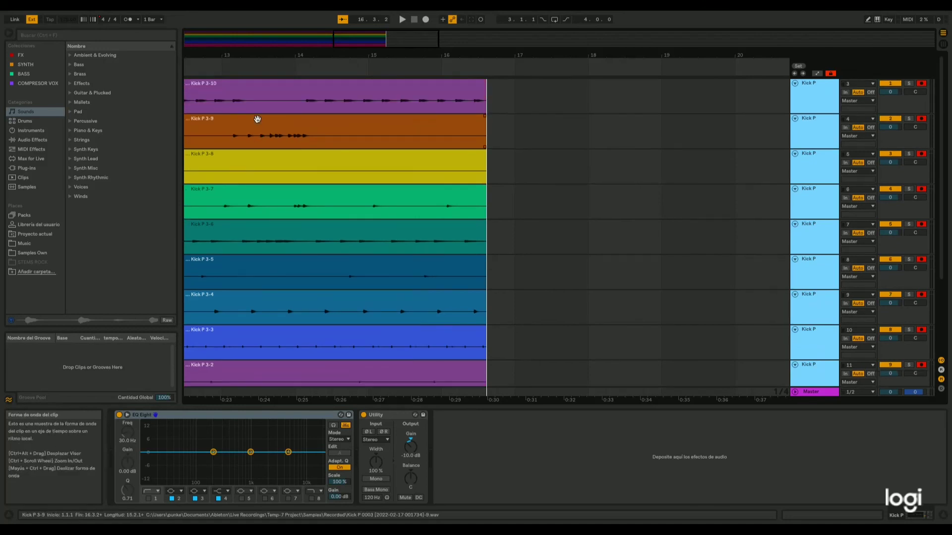
pyautogui.moveTo(357, 46); pyautogui.dragTo(202, 53)
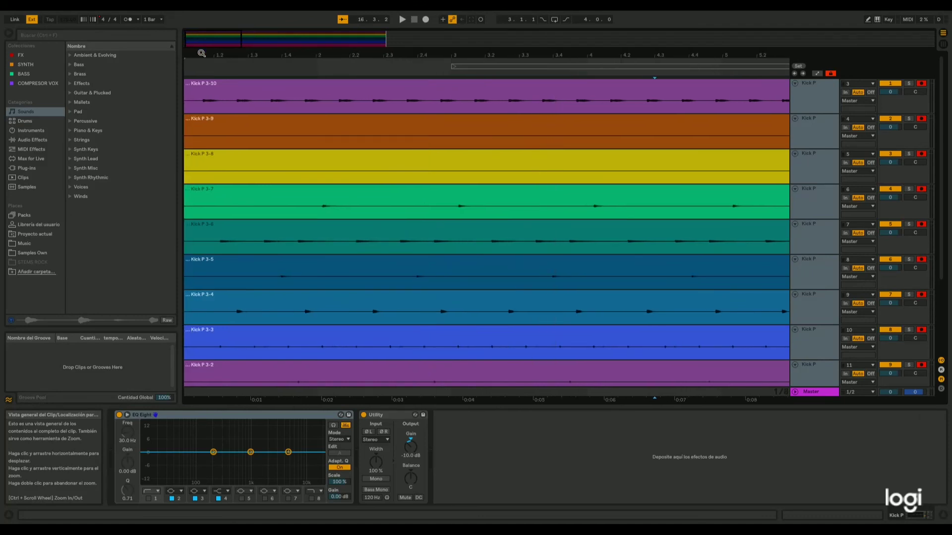